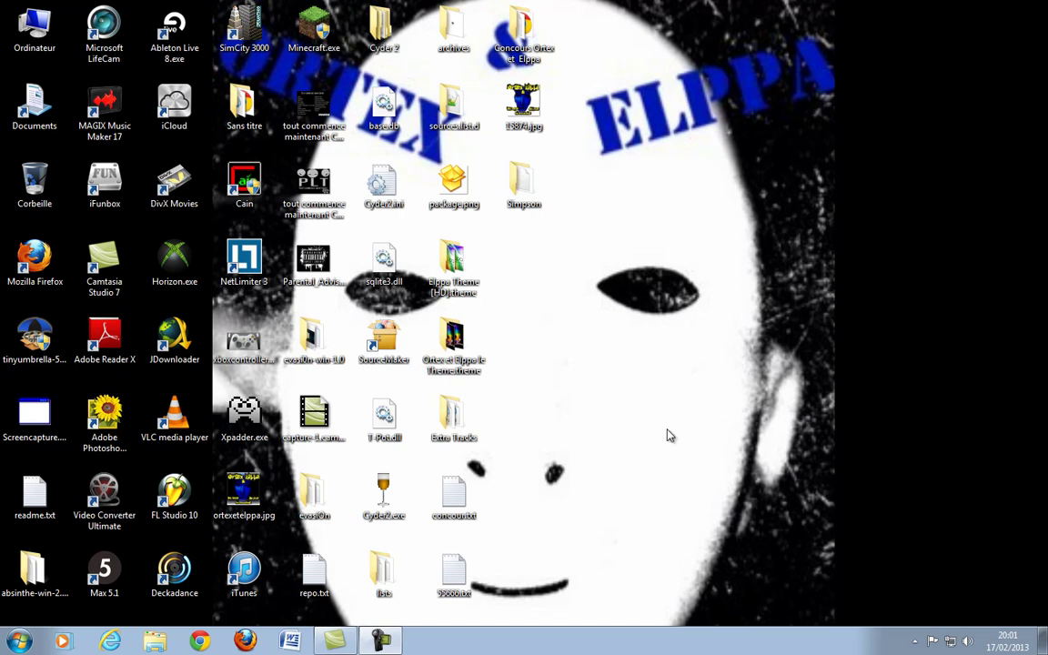
Open Google Chrome, search Google for tinyumbrella and open the result "The Firmware Umbrella - TinyUmbrella".
click(200, 642)
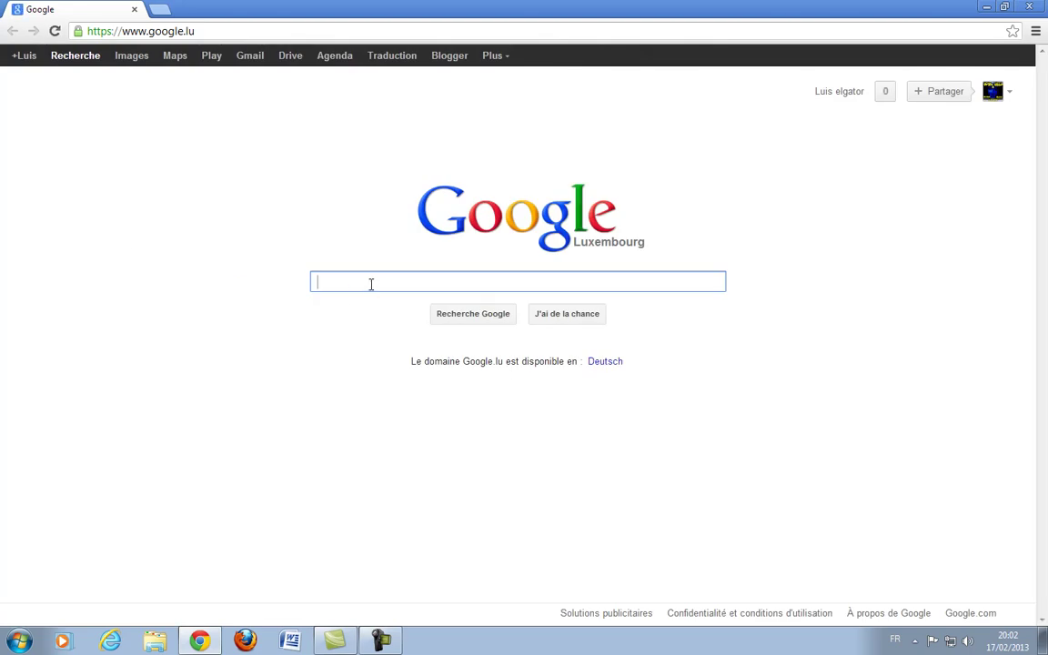
text(tiny)
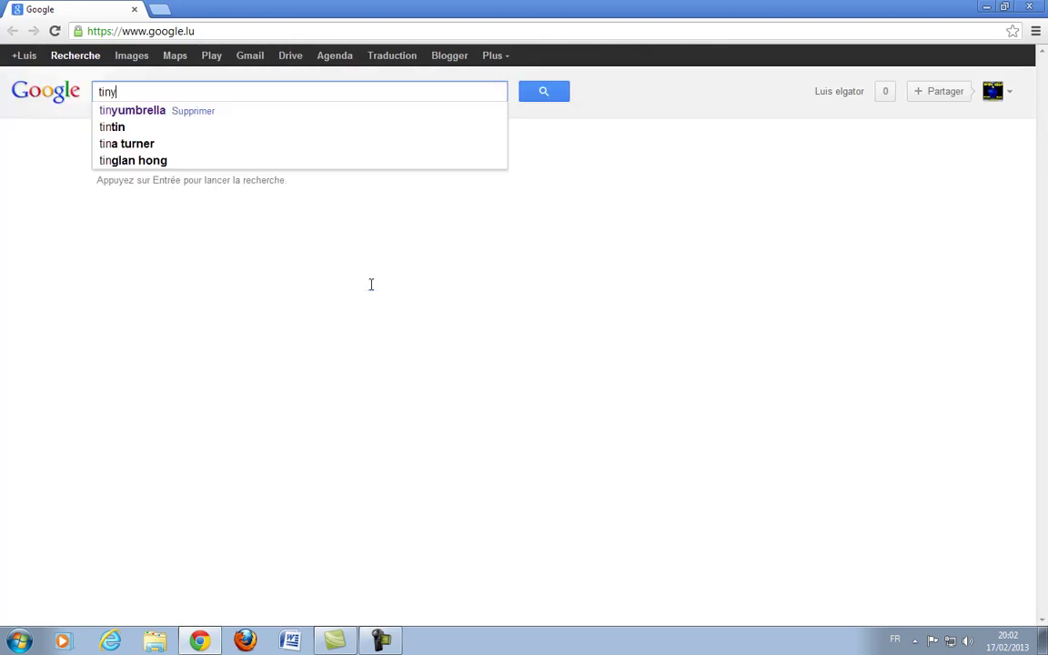
text(umbrekka)
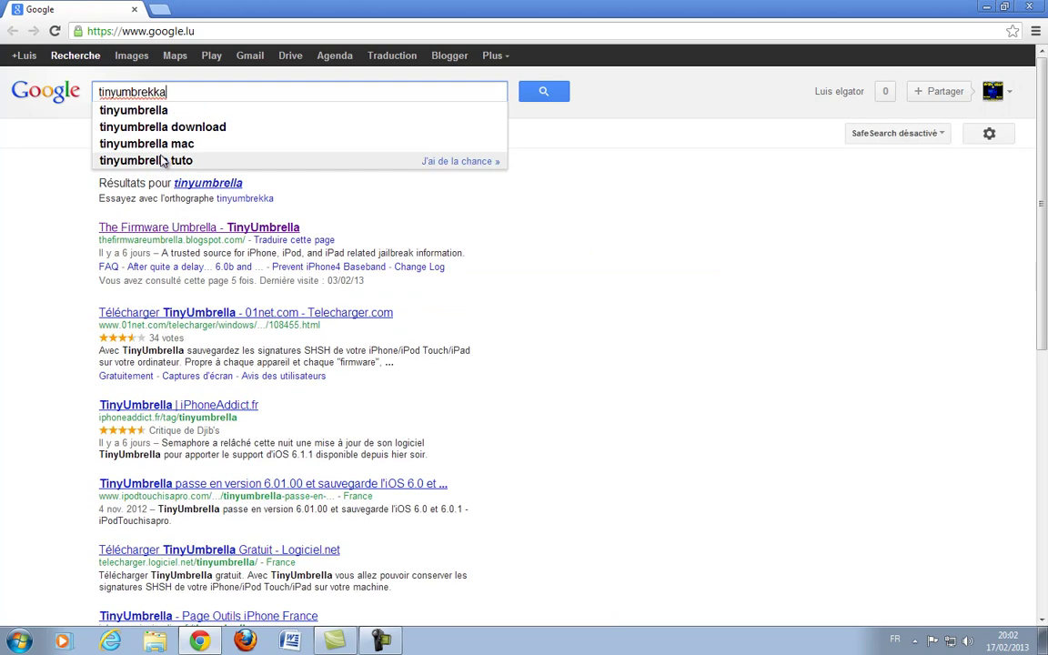
key(Down)
key(Return)
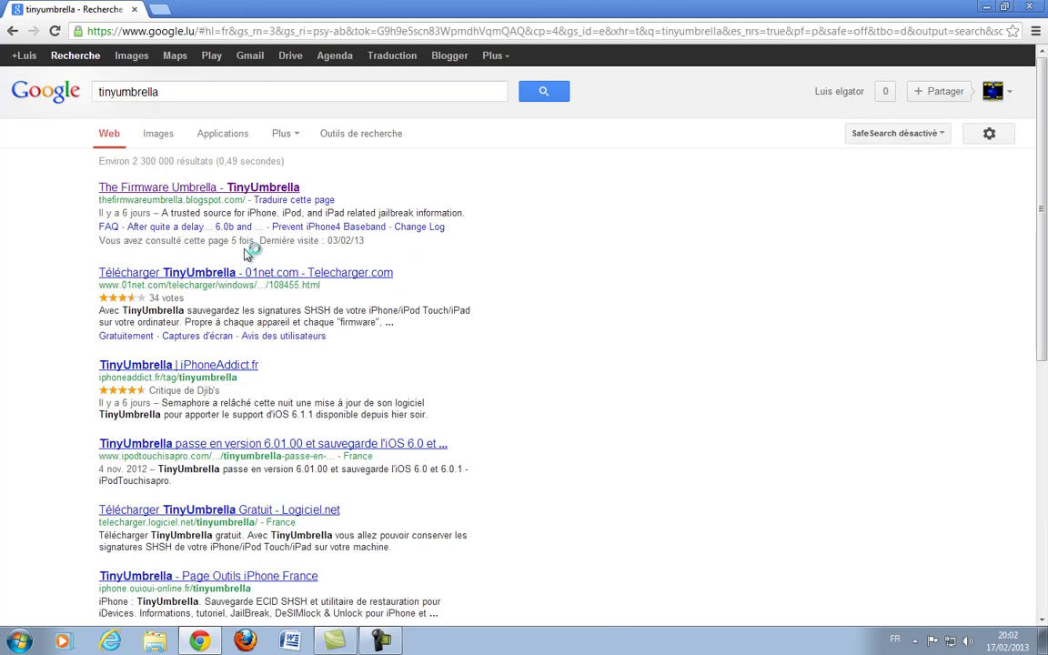
click(169, 188)
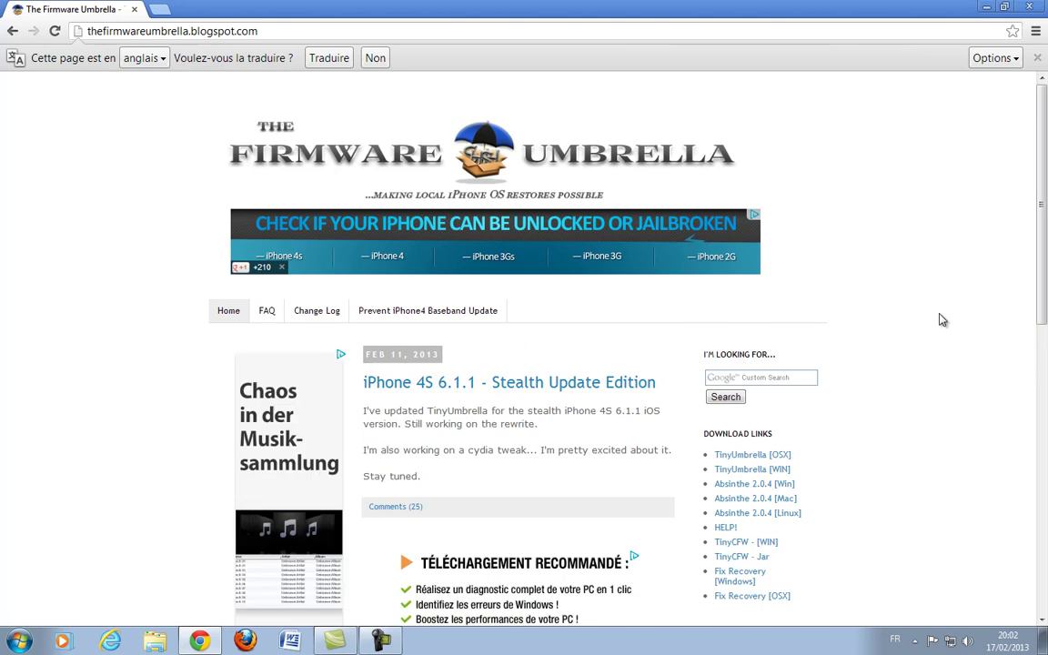
Download the Windows version of TinyUmbrella from the site's download links.
scroll(942, 319, down, 1)
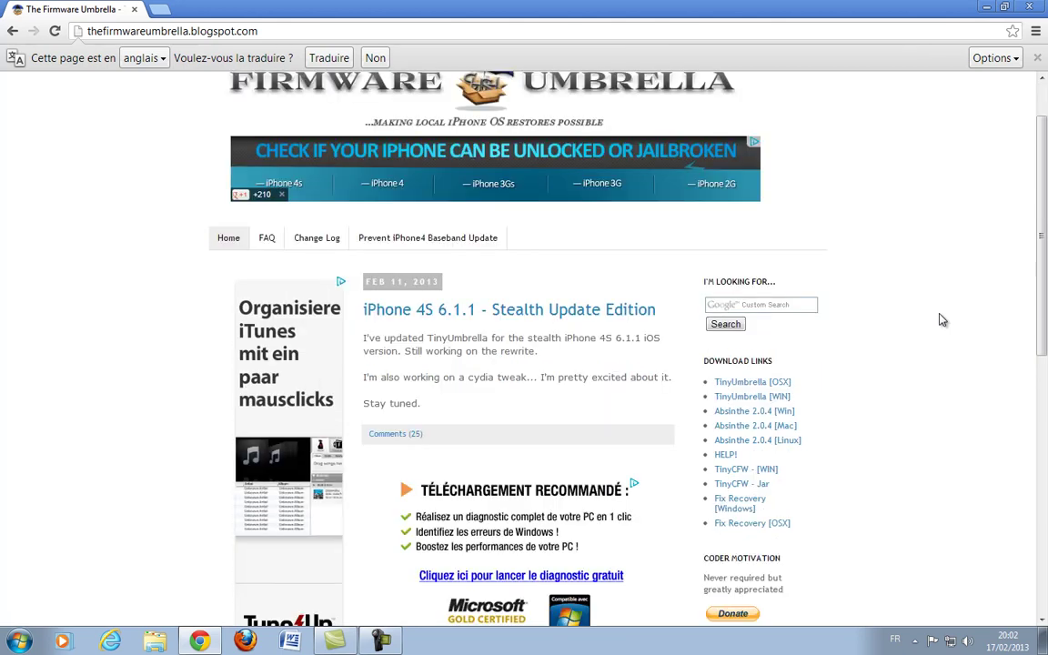
scroll(943, 320, down, 1)
scroll(942, 319, down, 4)
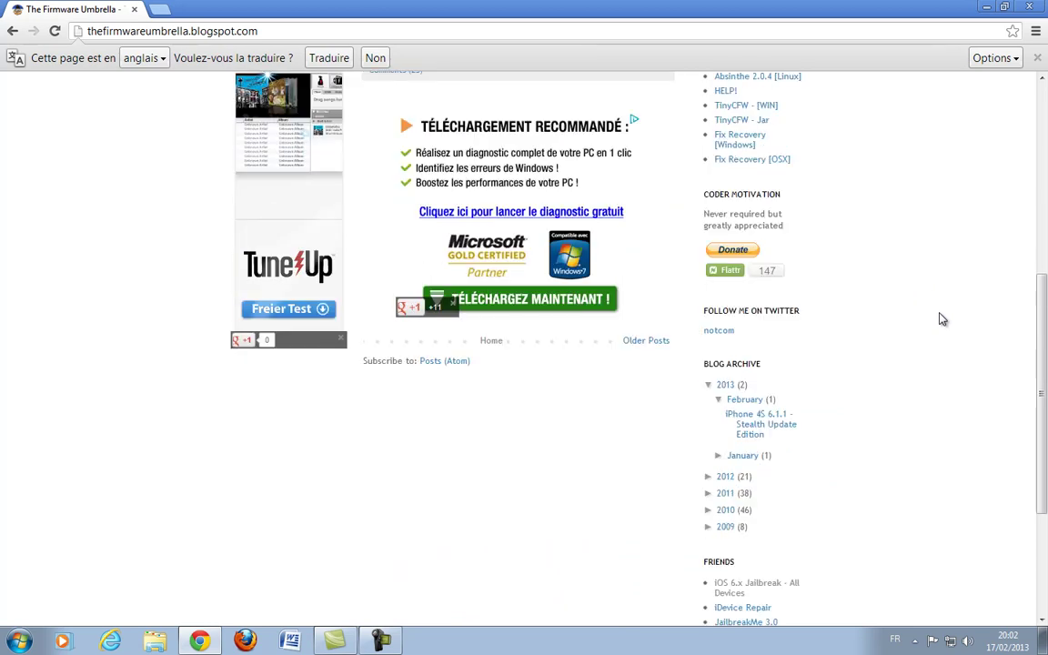
scroll(943, 320, up, 3)
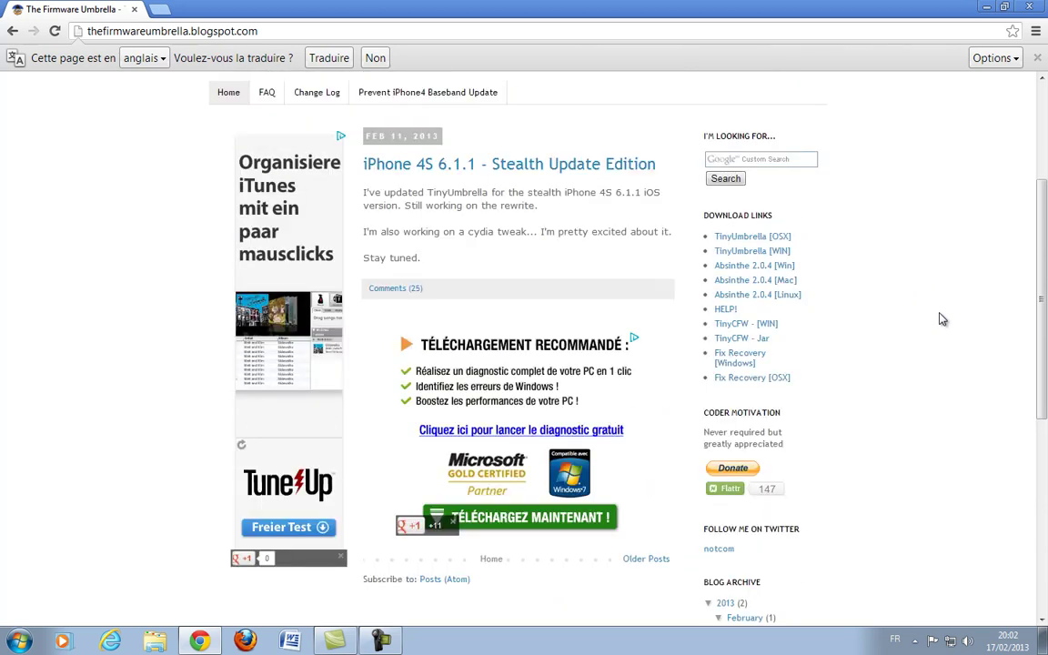
scroll(943, 319, up, 1)
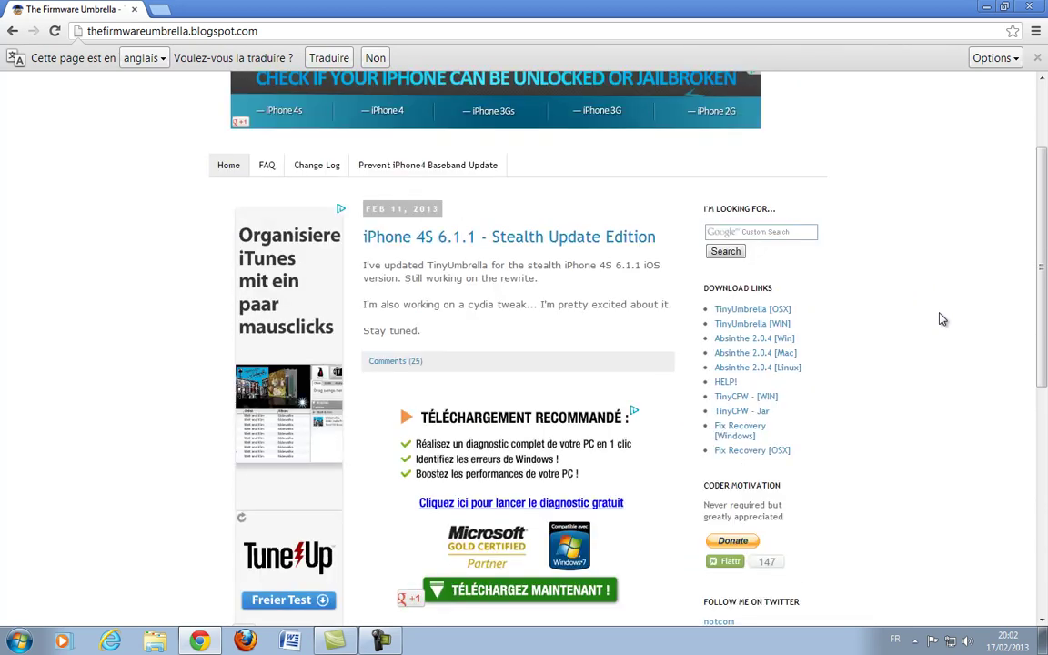
click(761, 326)
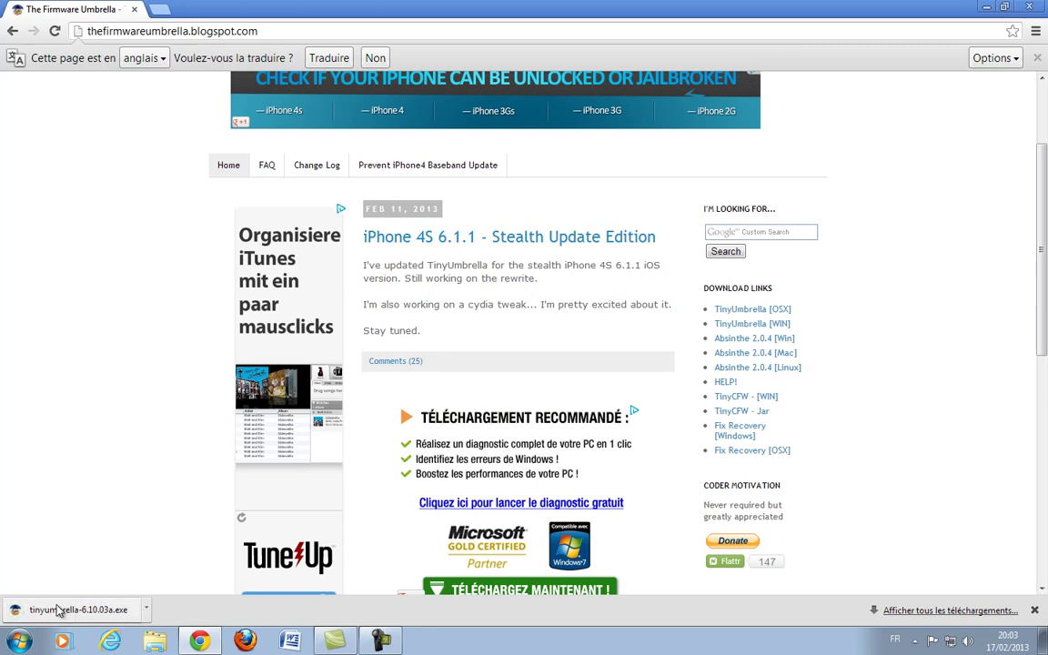
Load google.fr in a new browser tab and search for ifaith.
click(157, 10)
text(google.fr)
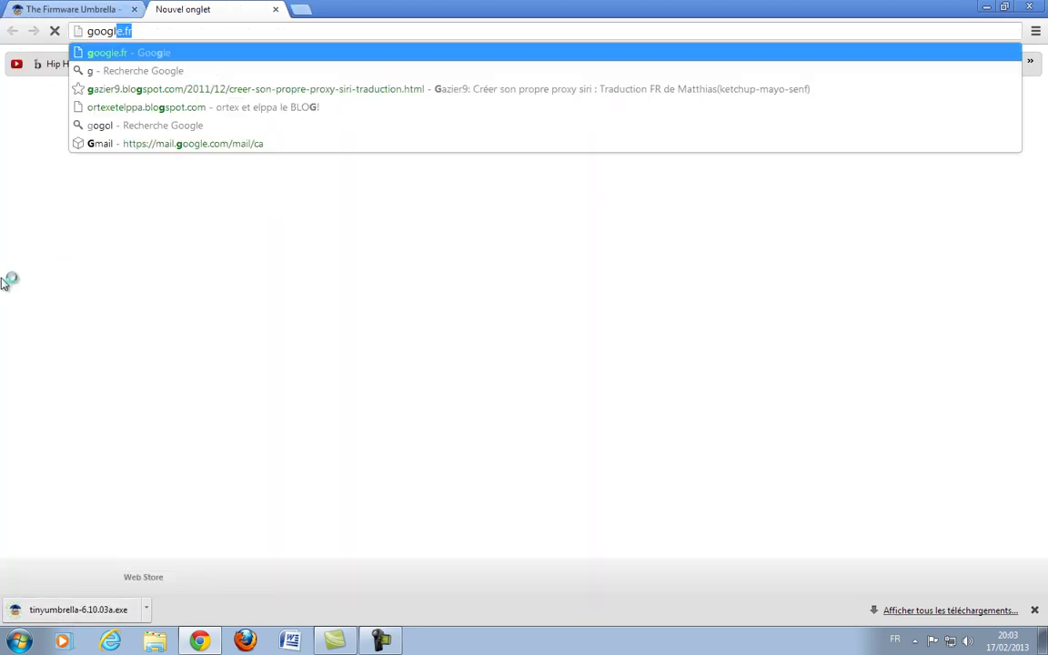
key(Return)
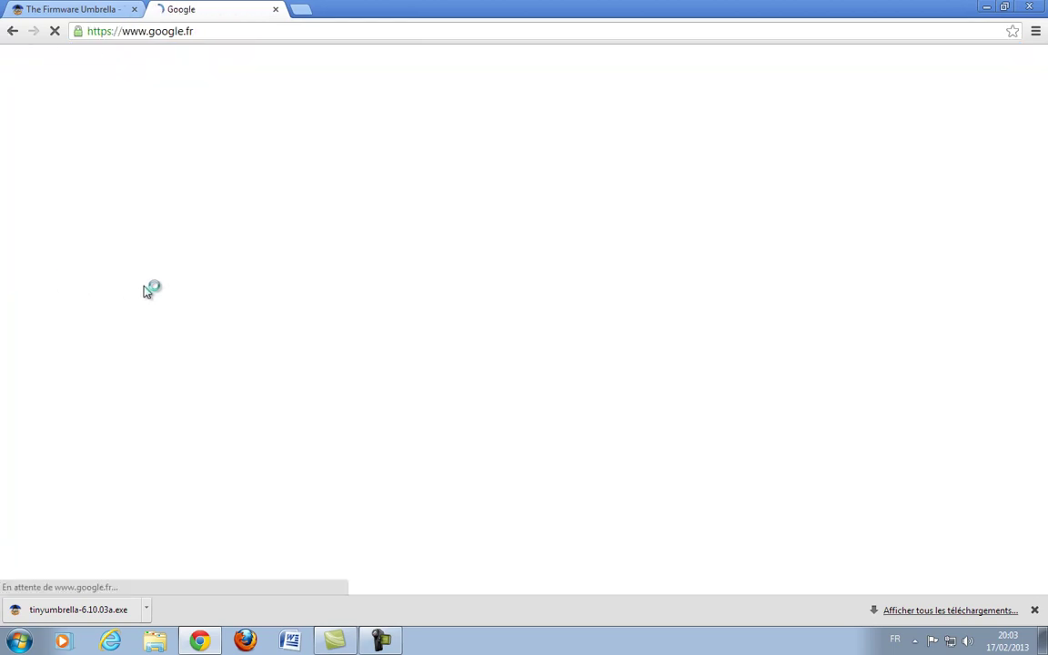
click(332, 283)
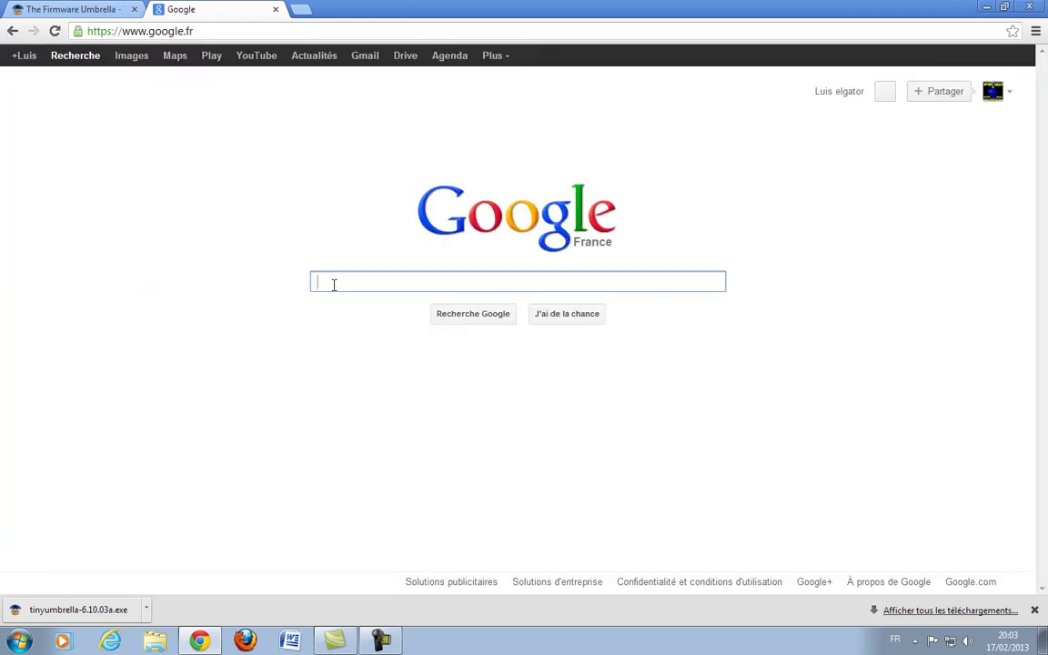
text(ifaith)
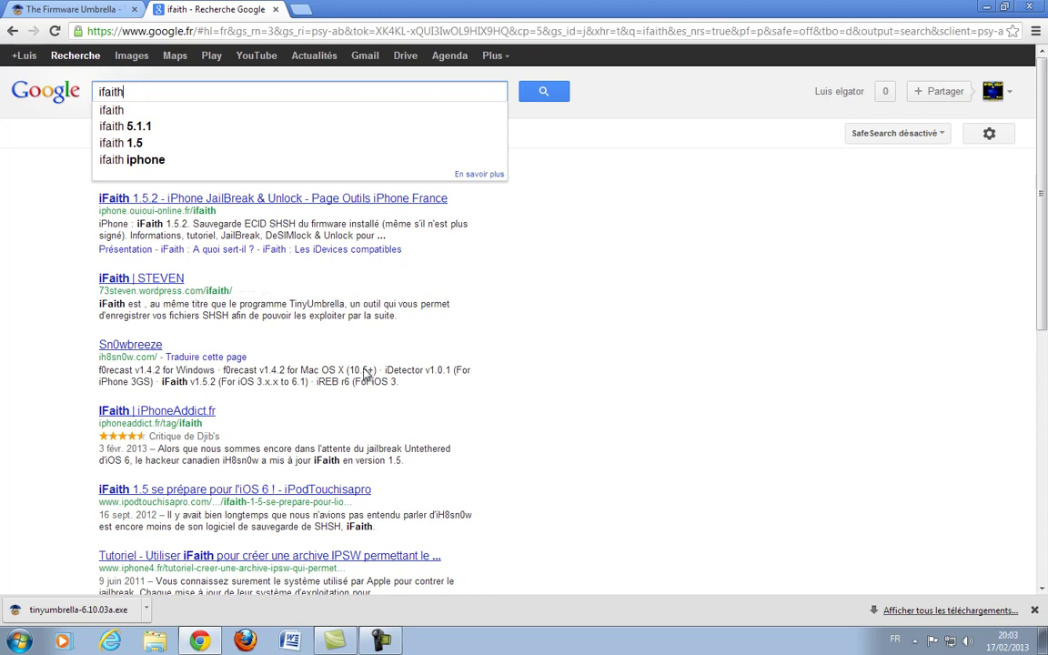
Open the official ih8sn0w.com/ifaith site from the iFaith 1.5.2 search result and close the intermediate page.
click(329, 200)
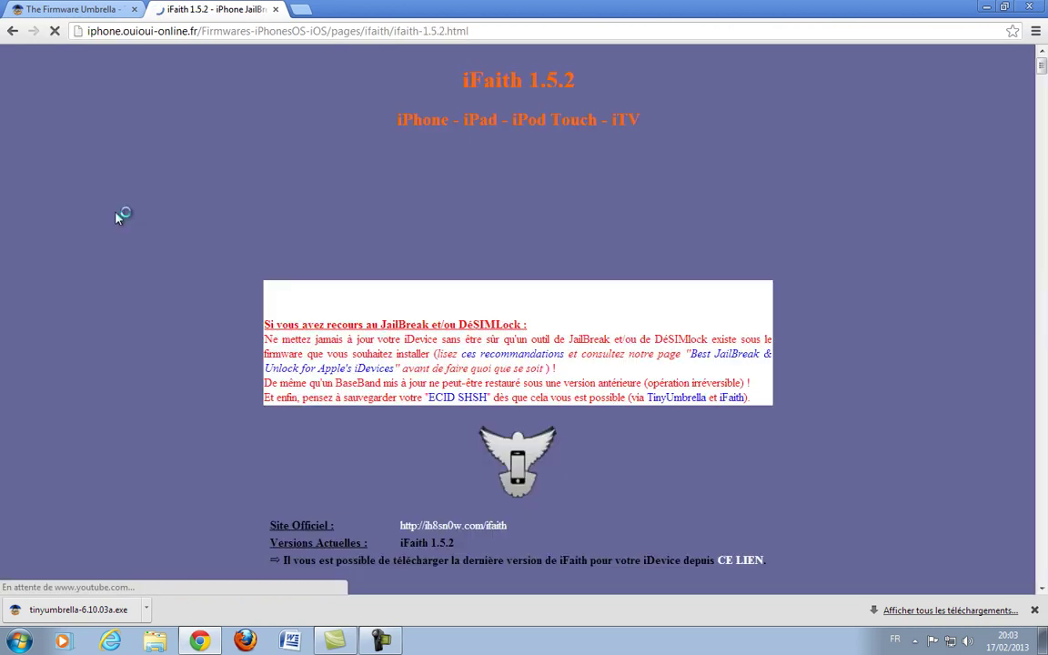
scroll(153, 337, down, 2)
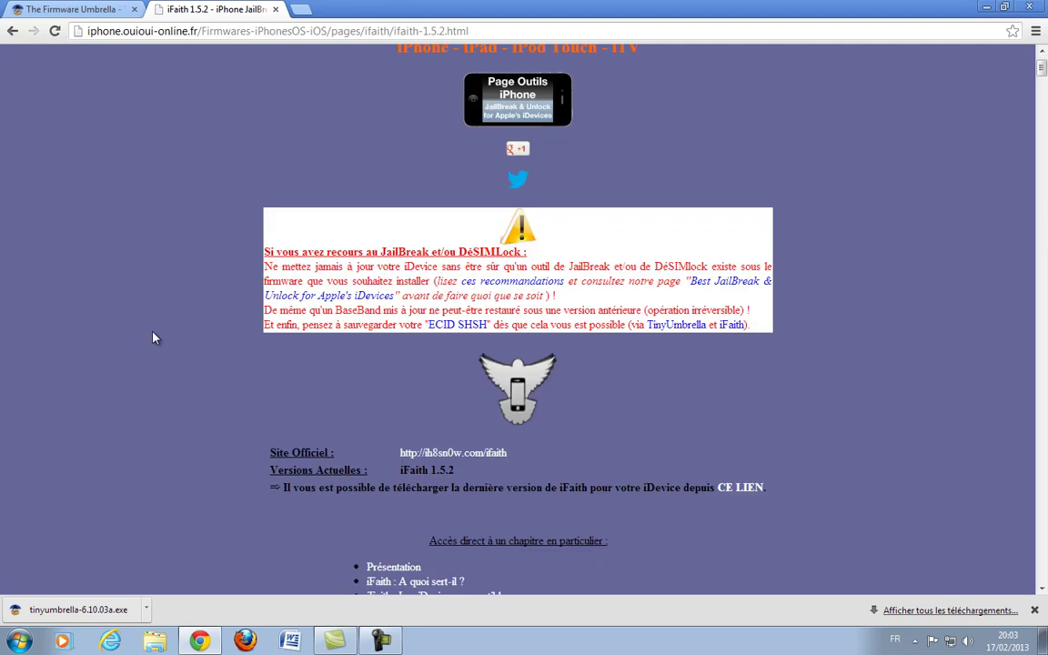
click(455, 455)
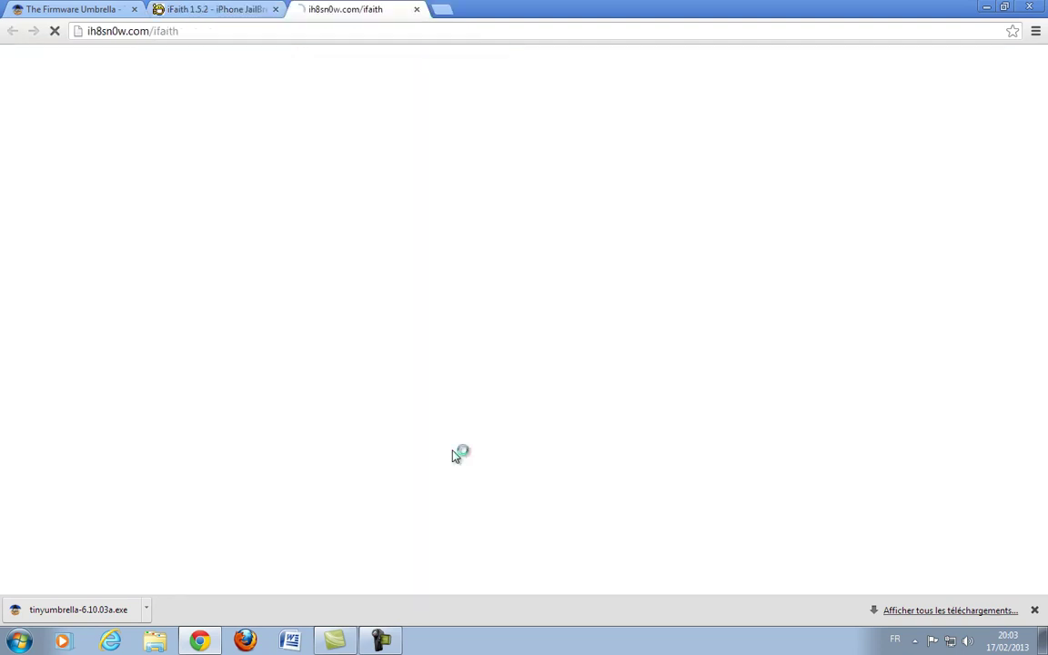
middle_click(173, 15)
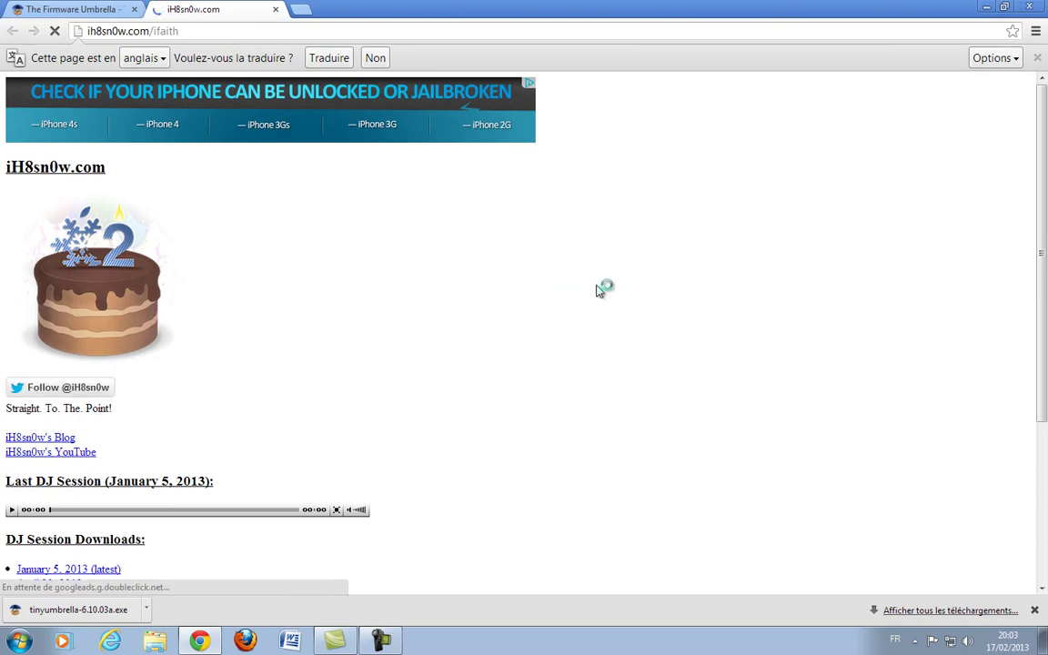
Download iFaith v1.5.2 (For iOS 3.x.x to 6.1) as a zip and close the attachment page.
scroll(201, 209, down, 2)
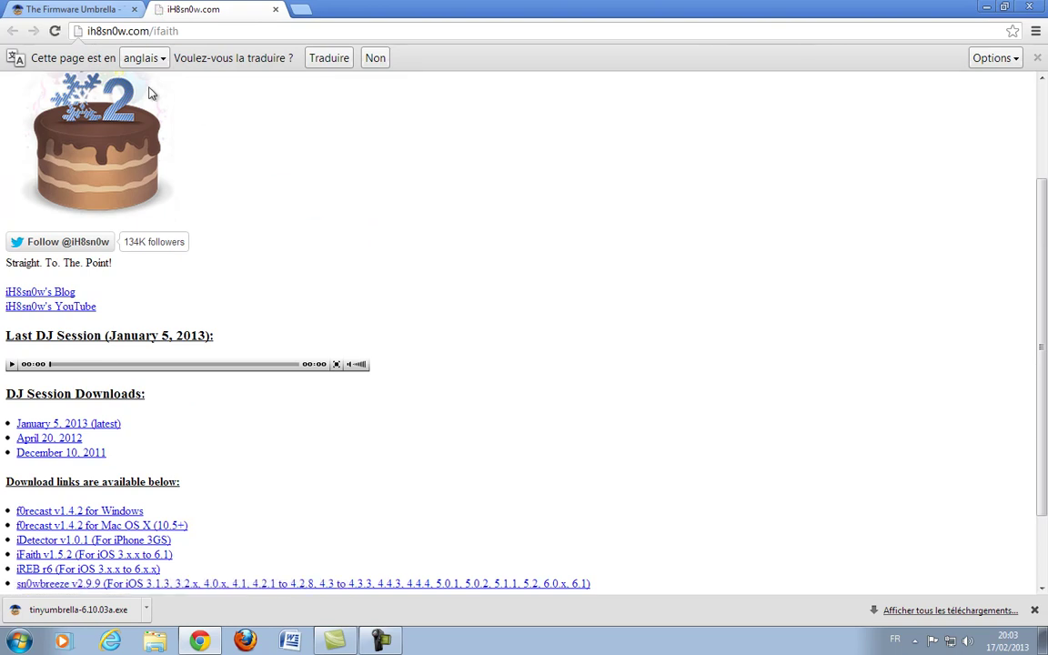
scroll(485, 303, down, 1)
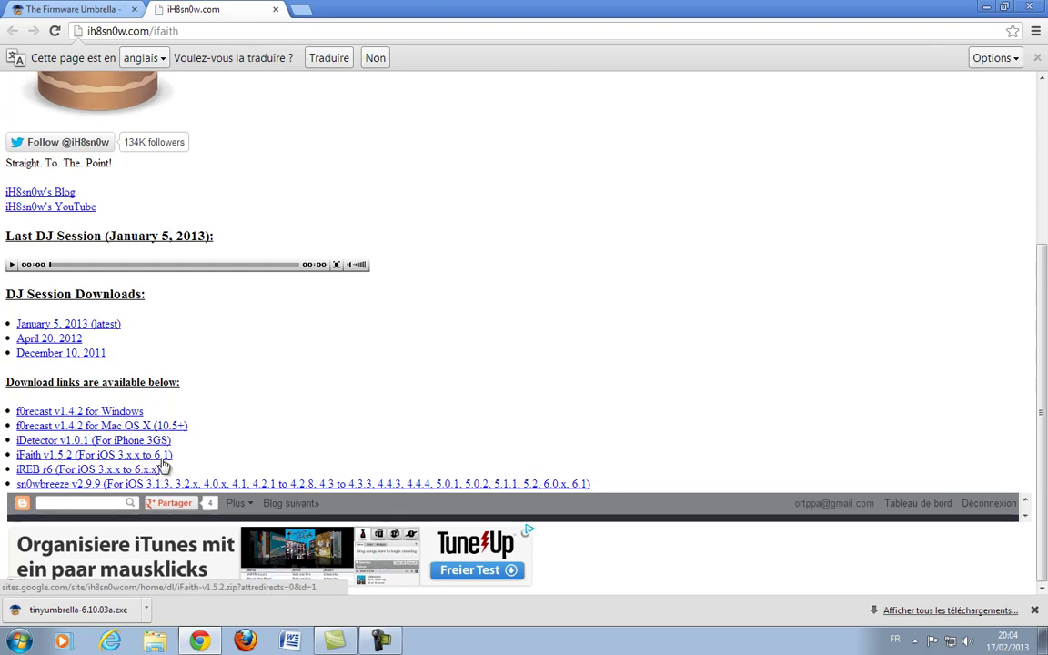
click(68, 458)
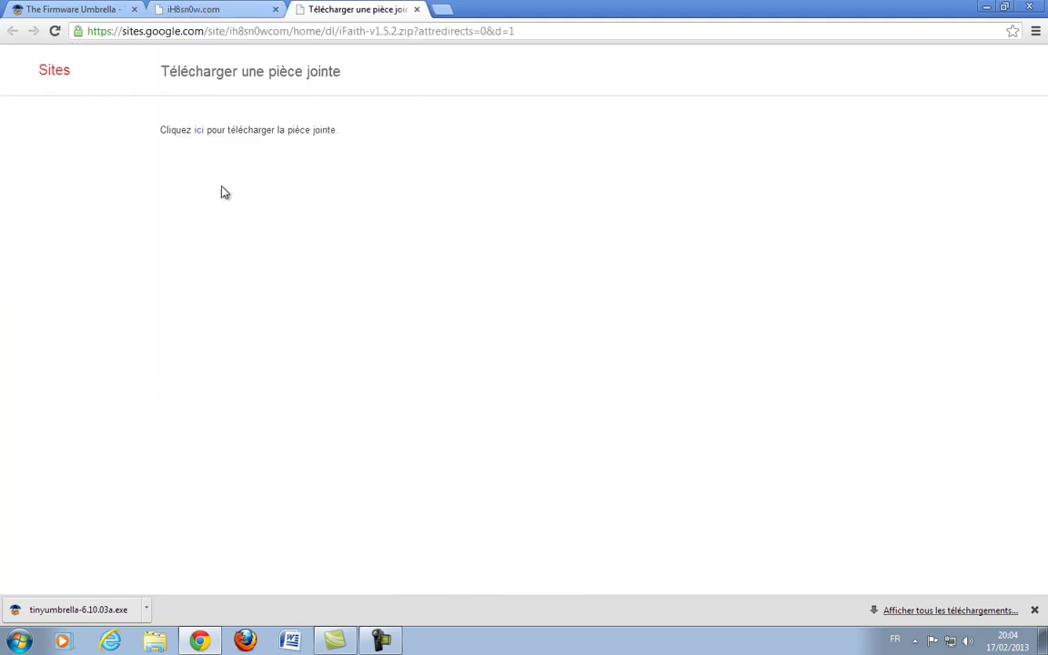
click(198, 130)
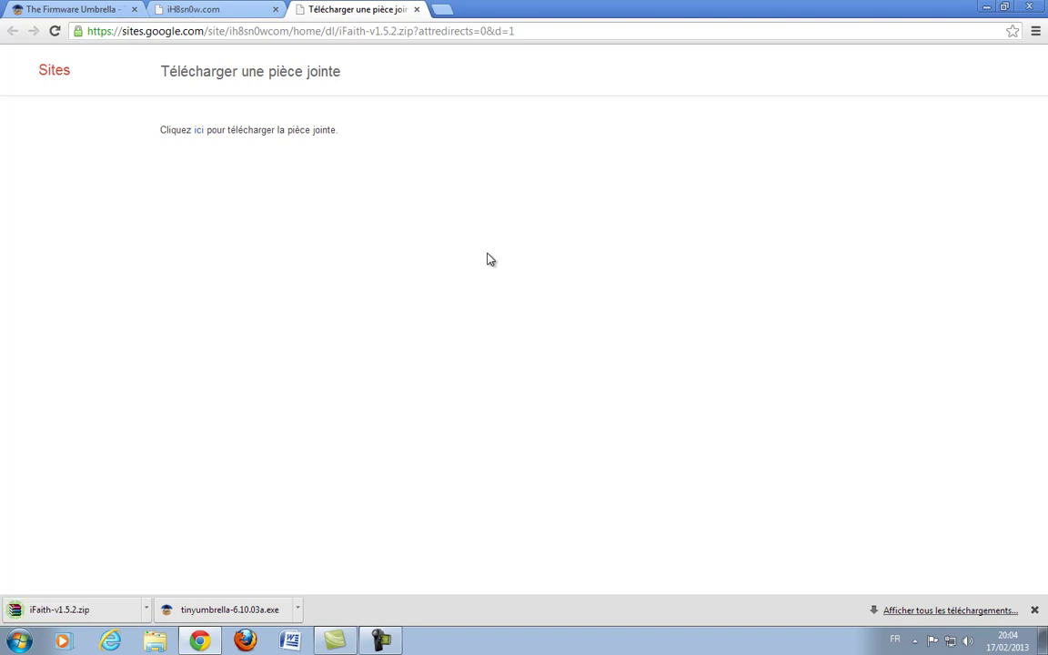
click(417, 9)
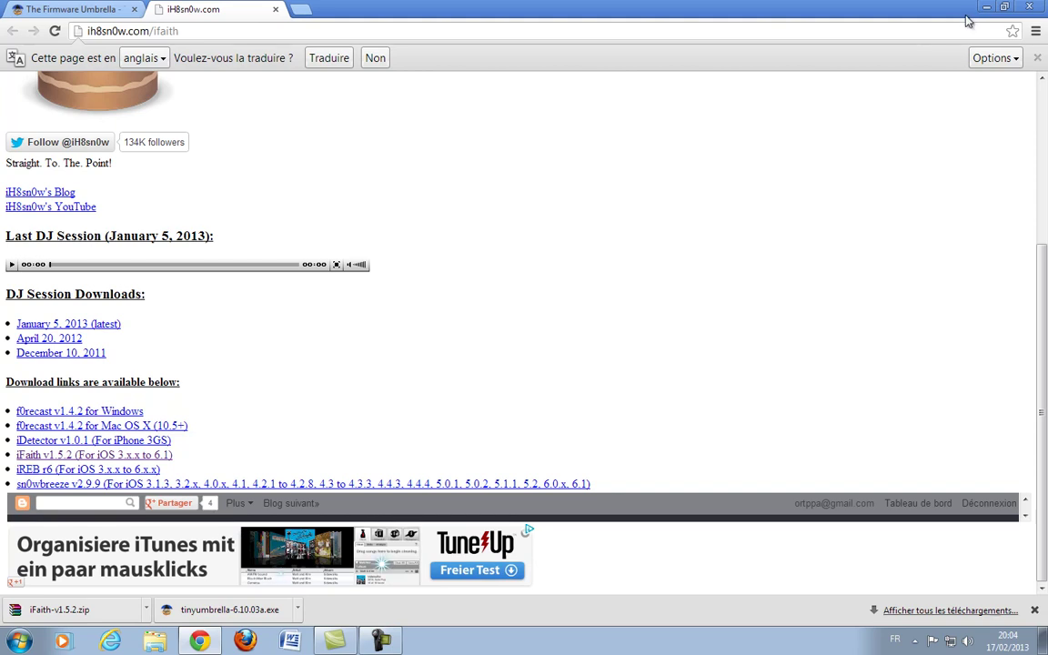
Extract iFaith-v1.5.2.exe from the downloaded iFaith-v1.5.2.zip to the desktop using WinRAR, and close the archive.
key(super+d)
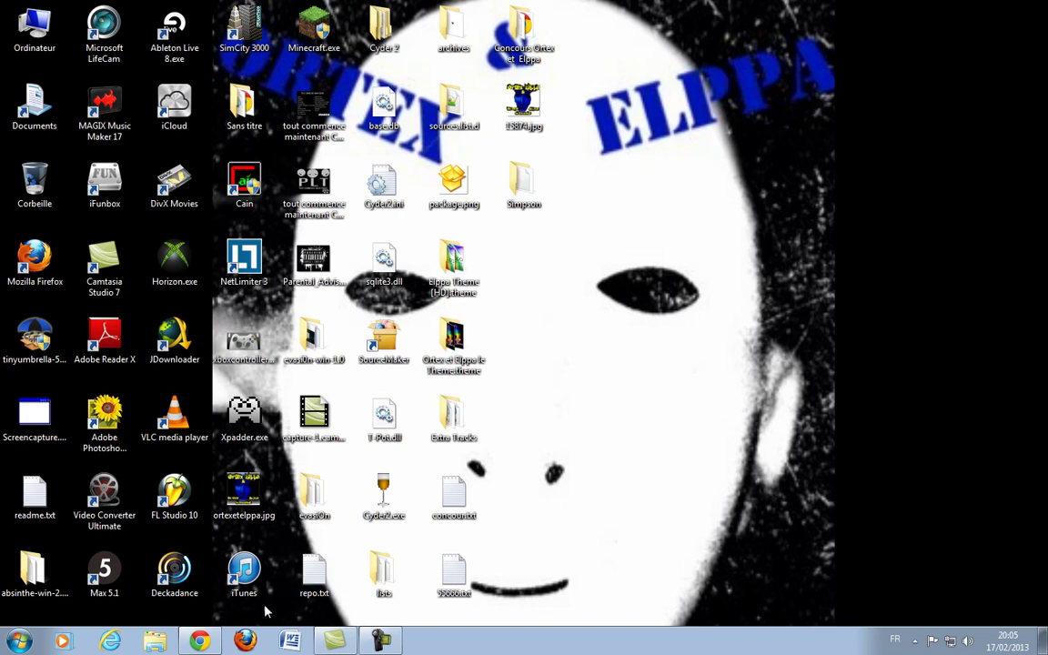
click(199, 641)
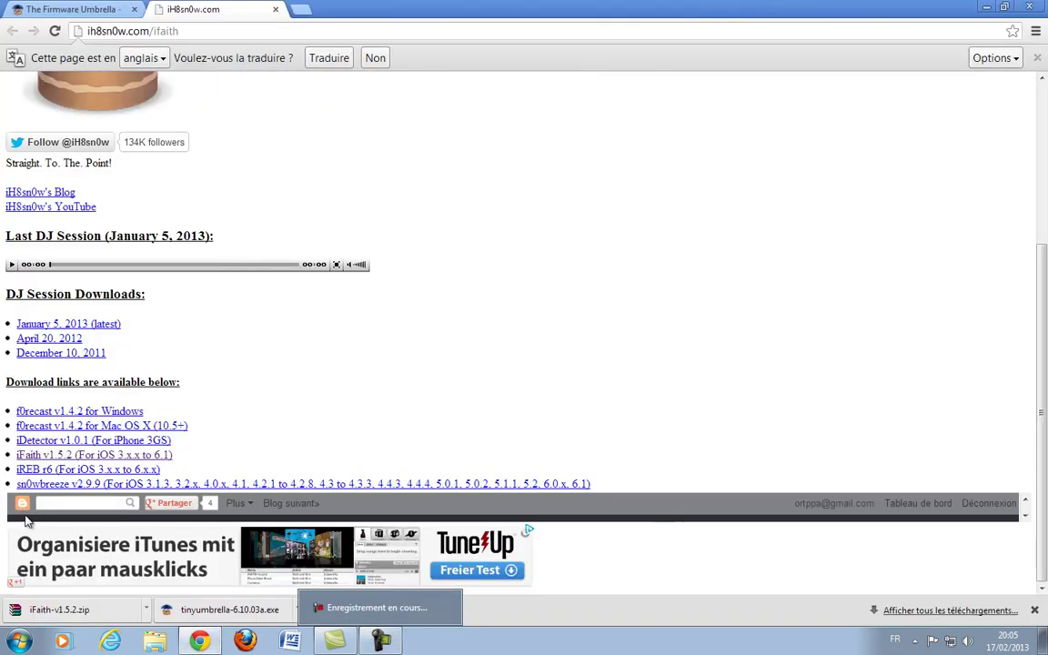
click(60, 613)
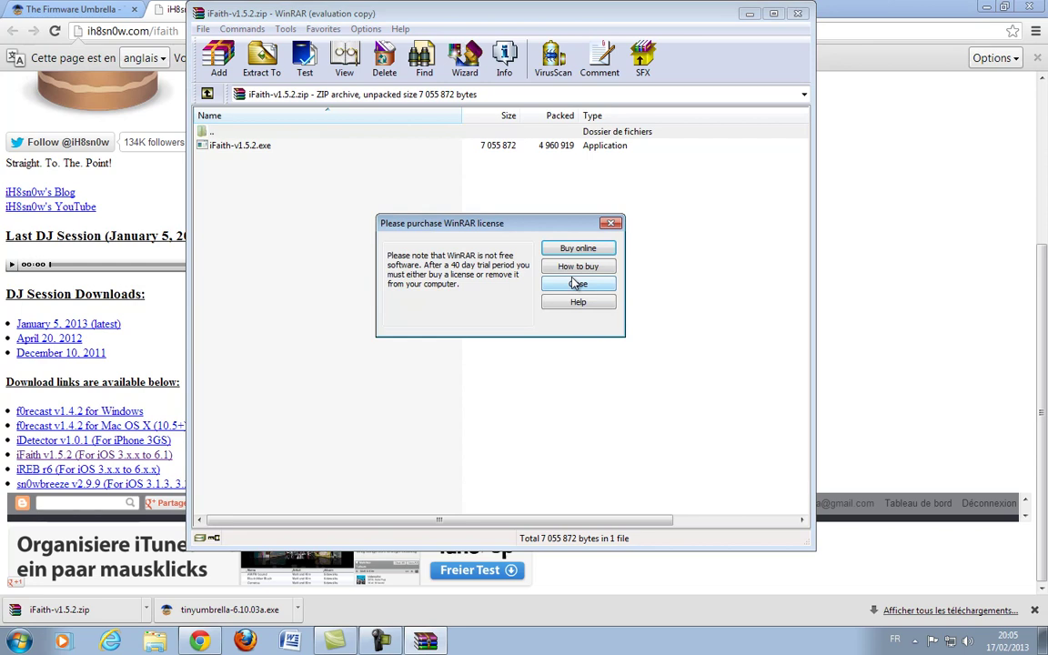
click(578, 283)
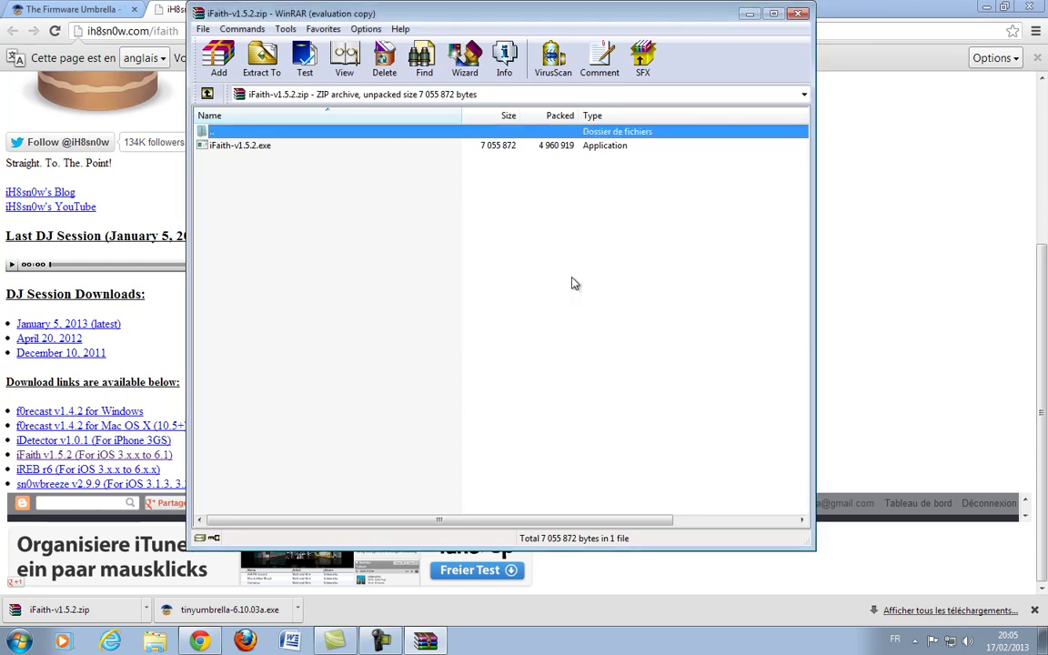
click(251, 146)
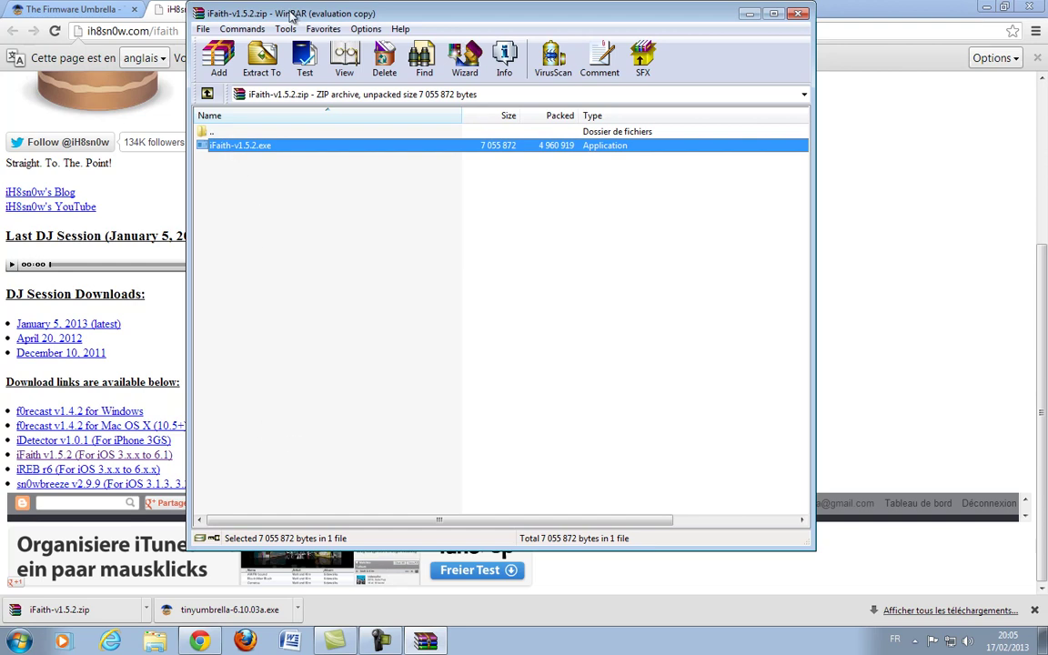
click(261, 57)
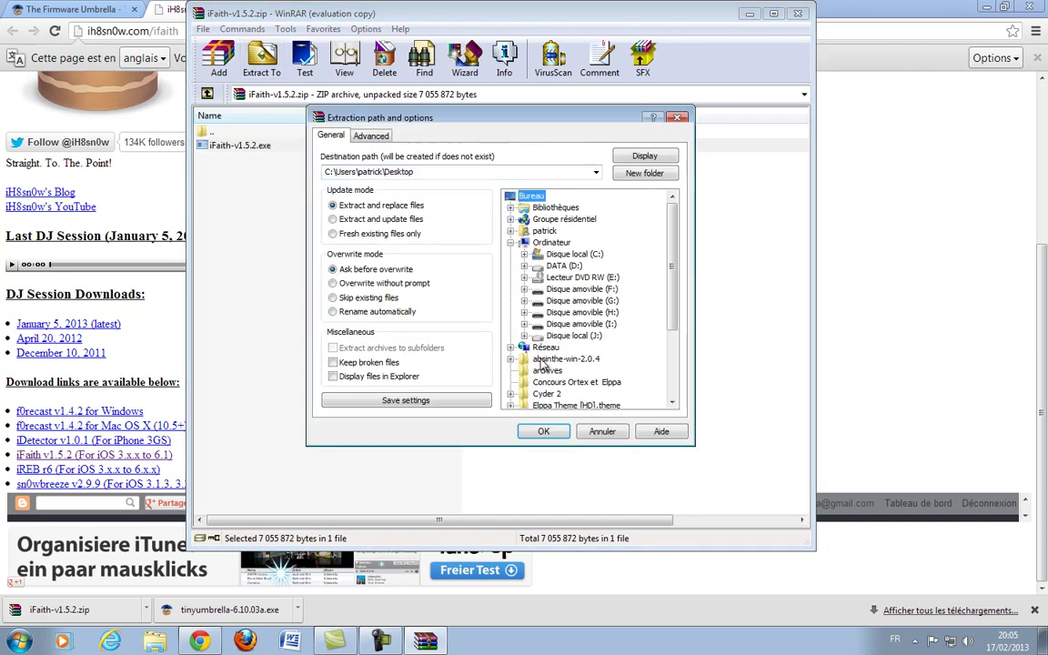
click(541, 431)
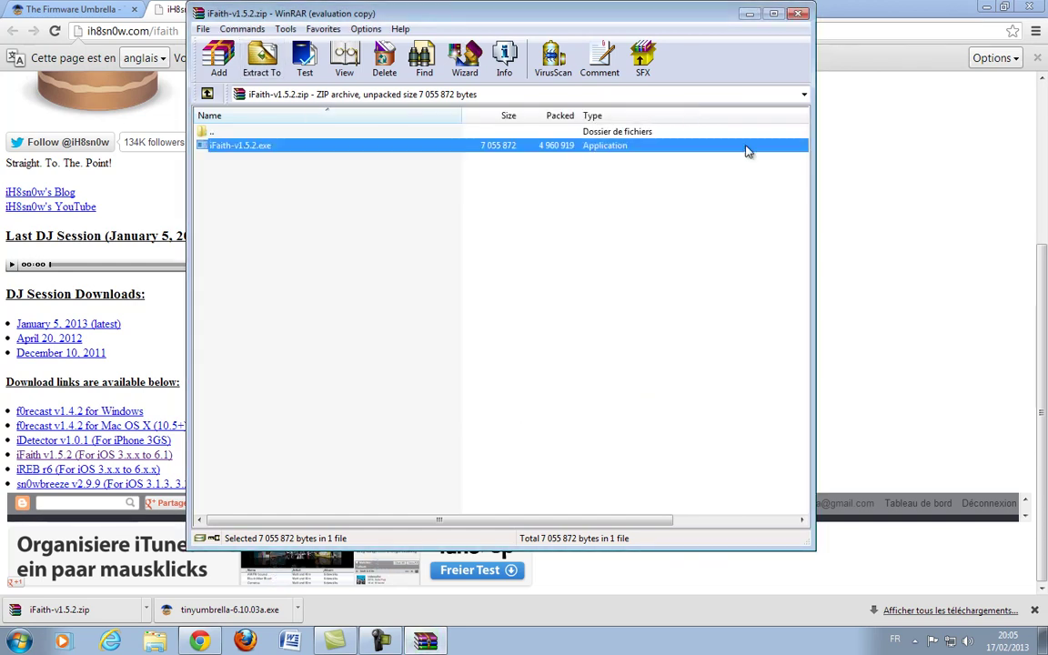
click(797, 12)
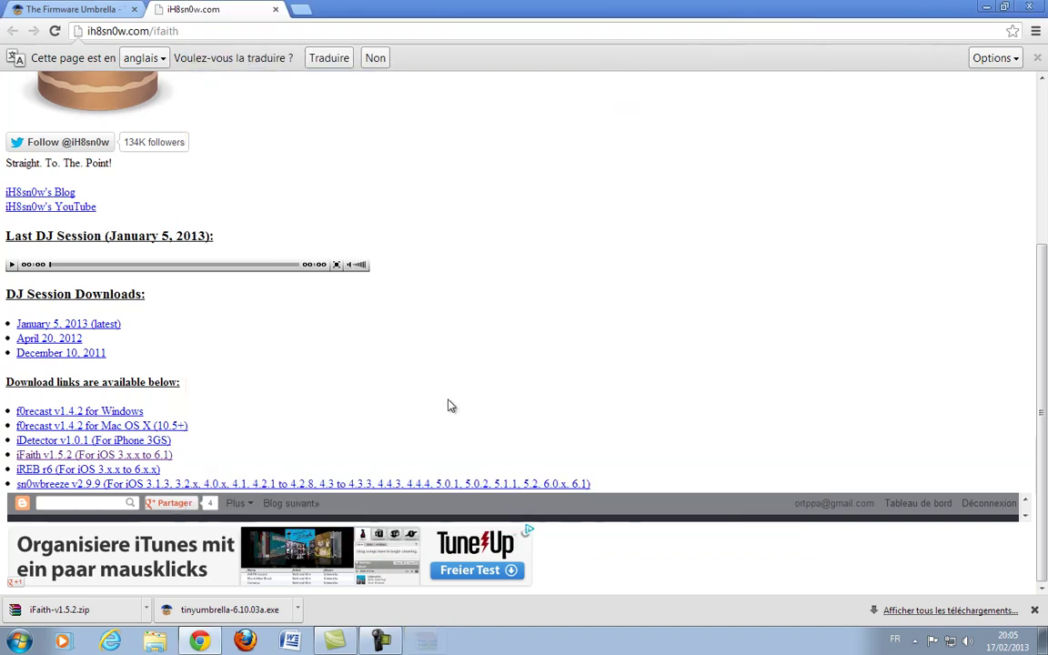
Try to open the downloaded tinyumbrella-6.10.03a.exe, and return to the desktop.
click(223, 616)
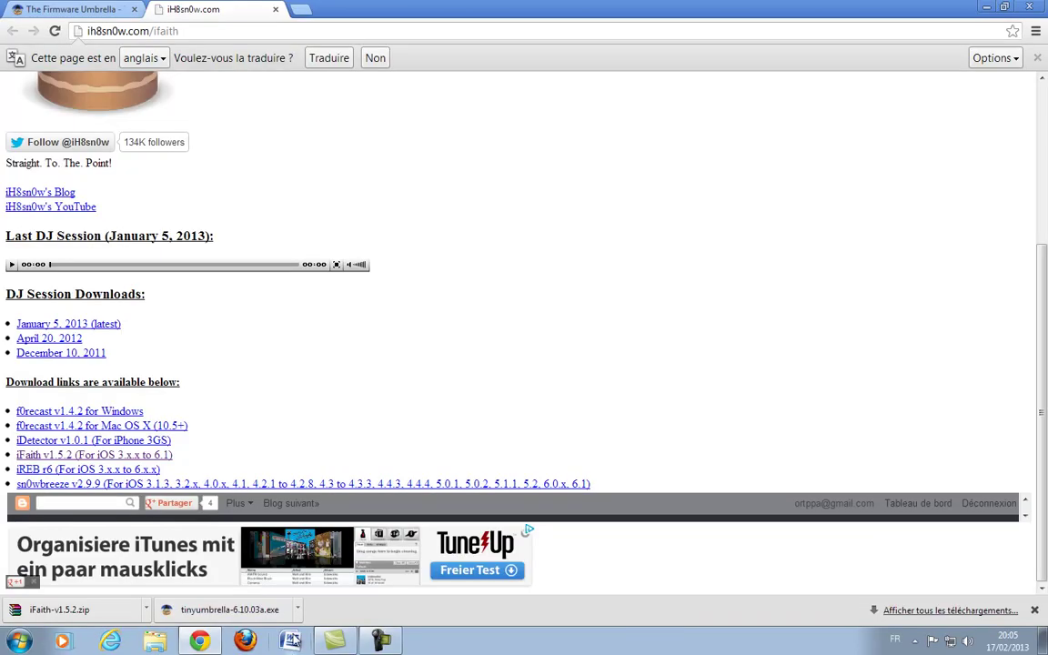
right_click(264, 607)
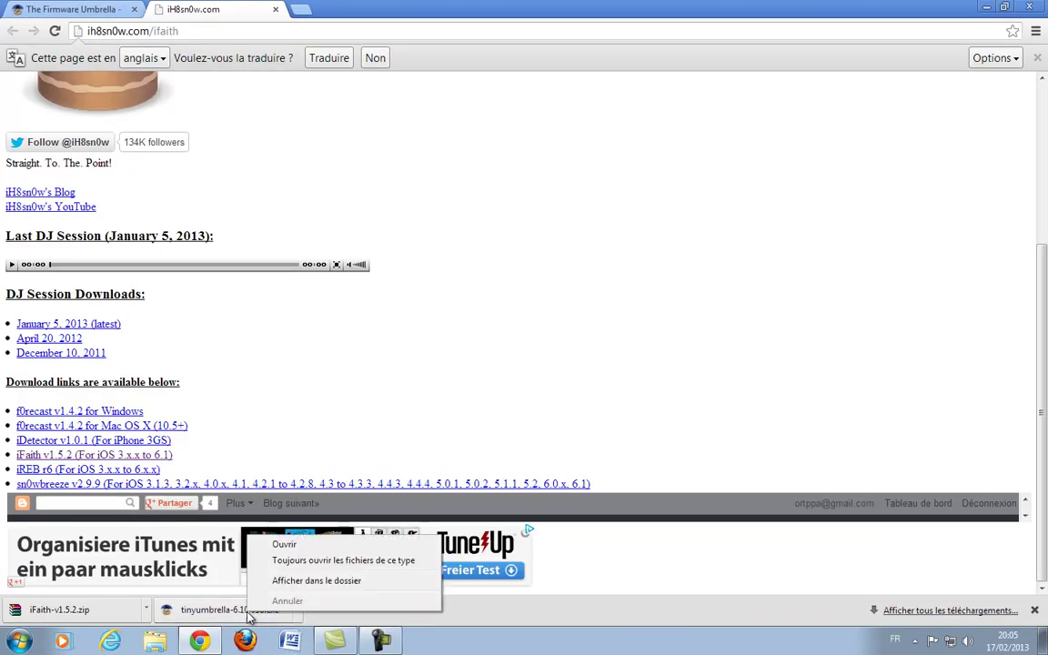
click(307, 562)
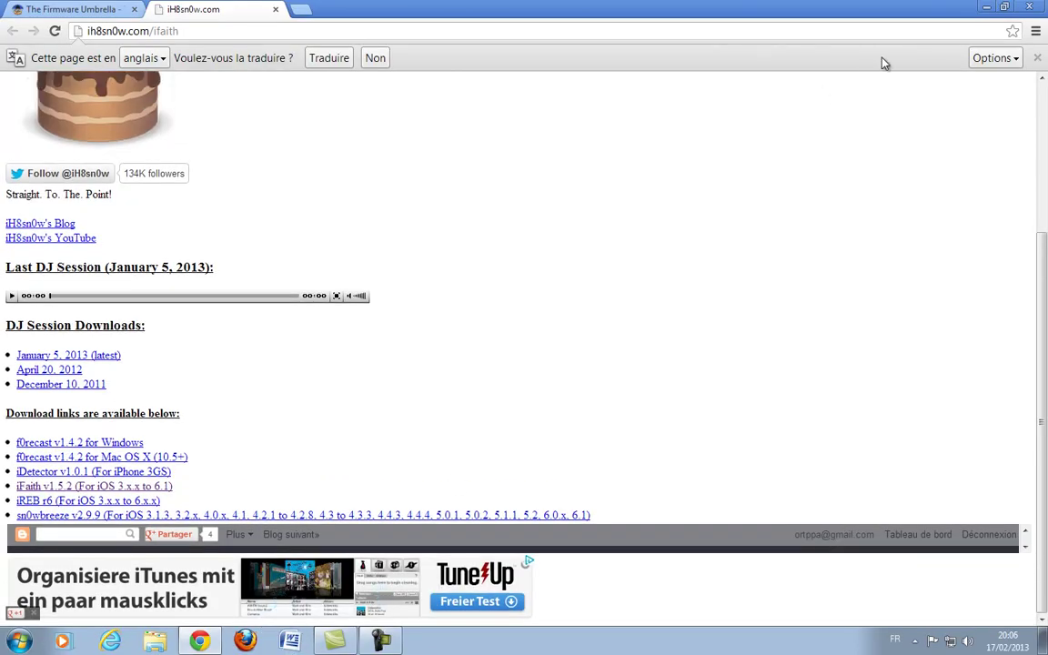
key(super+d)
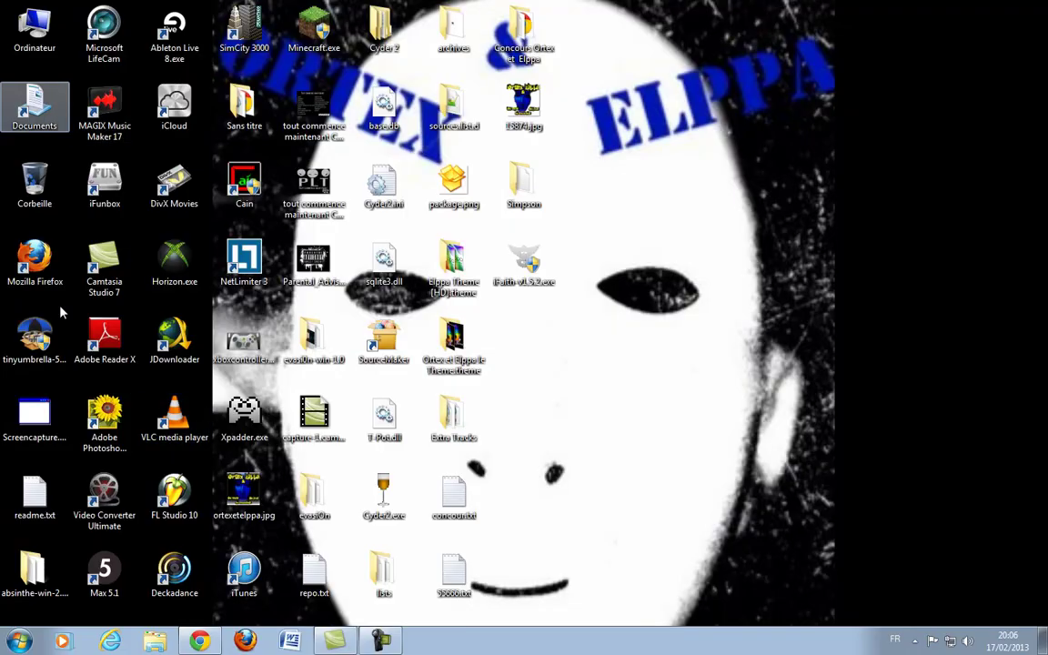
Move tinyumbrella-6.10.03a.exe from the Téléchargements folder to the desktop.
click(154, 641)
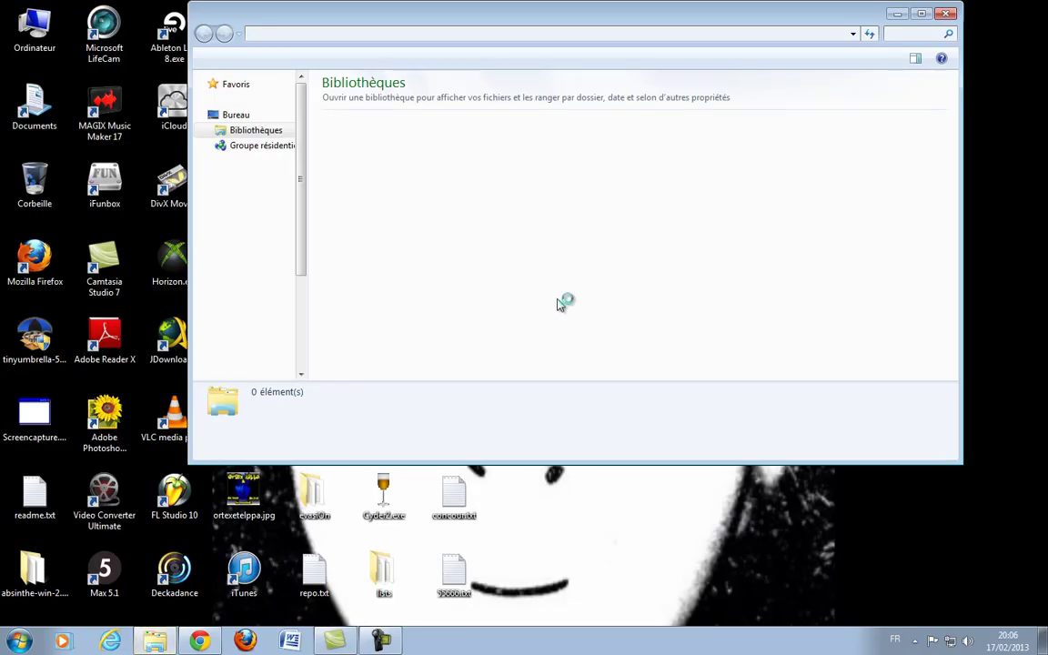
click(260, 130)
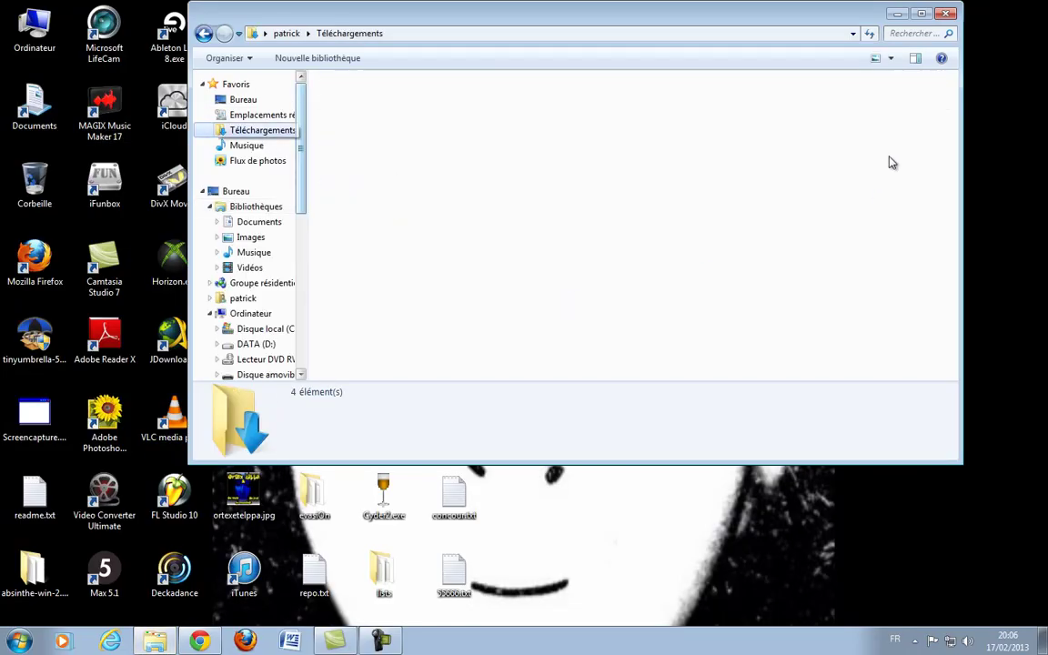
mouse_move(953, 98)
mouse_down()
mouse_move(952, 366)
mouse_move(956, 252)
mouse_move(966, 292)
mouse_move(955, 362)
mouse_move(953, 70)
mouse_move(942, 111)
mouse_move(952, 112)
mouse_up()
click(332, 235)
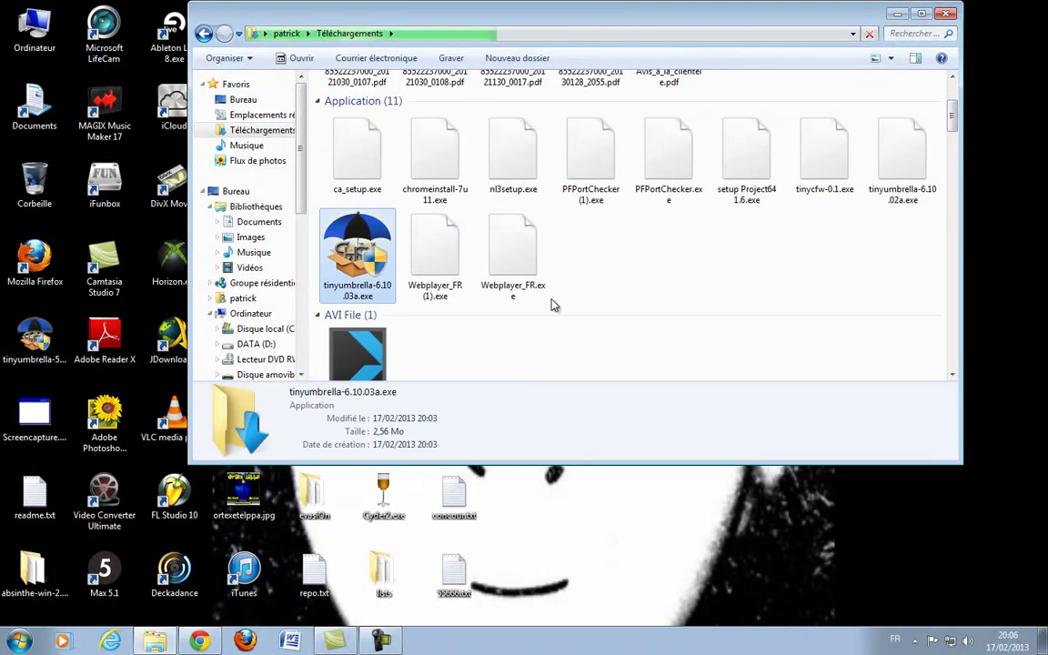
drag(667, 547, 688, 543)
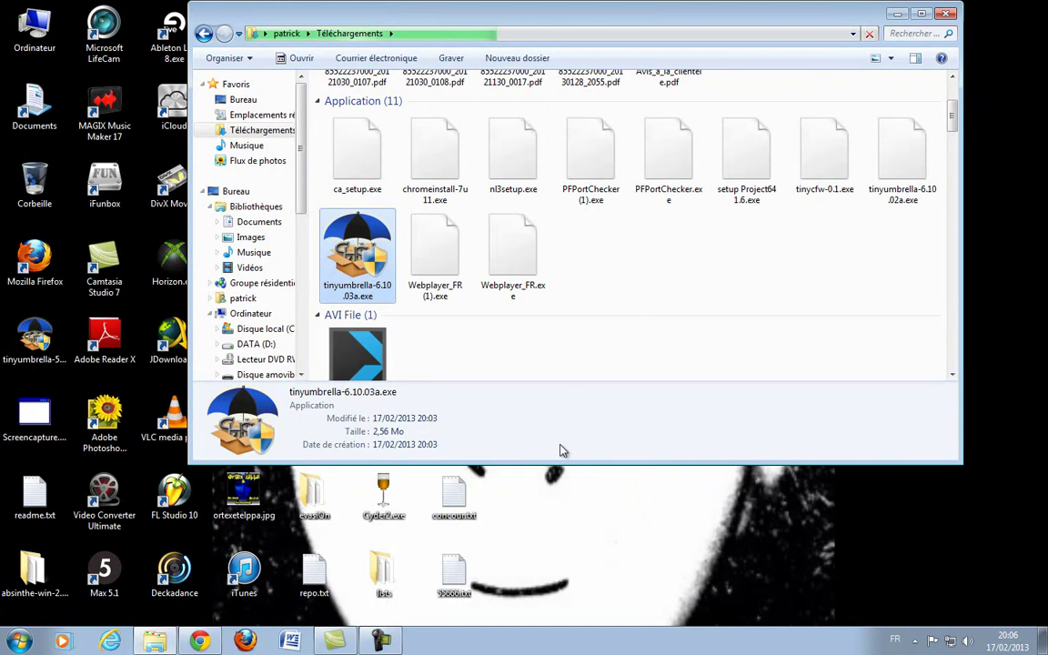
click(596, 487)
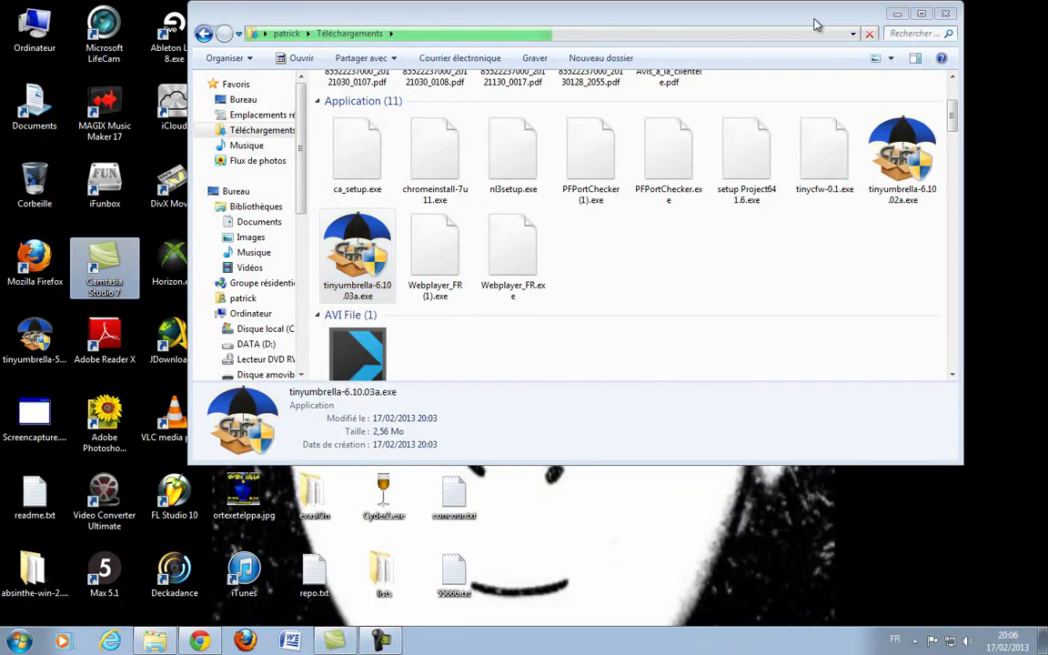
key(ctrl+v)
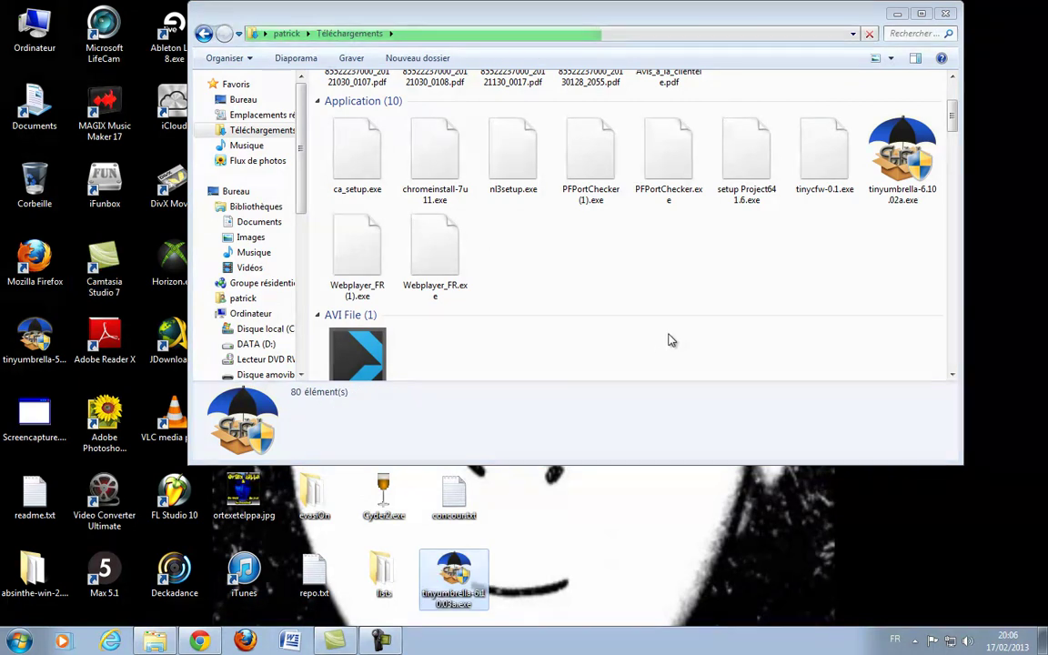
Close the Téléchargements window and place the tinyumbrella-6.10.03a.exe icon directly below iFaith-v1.5.2.exe on the desktop.
drag(803, 20, 177, 45)
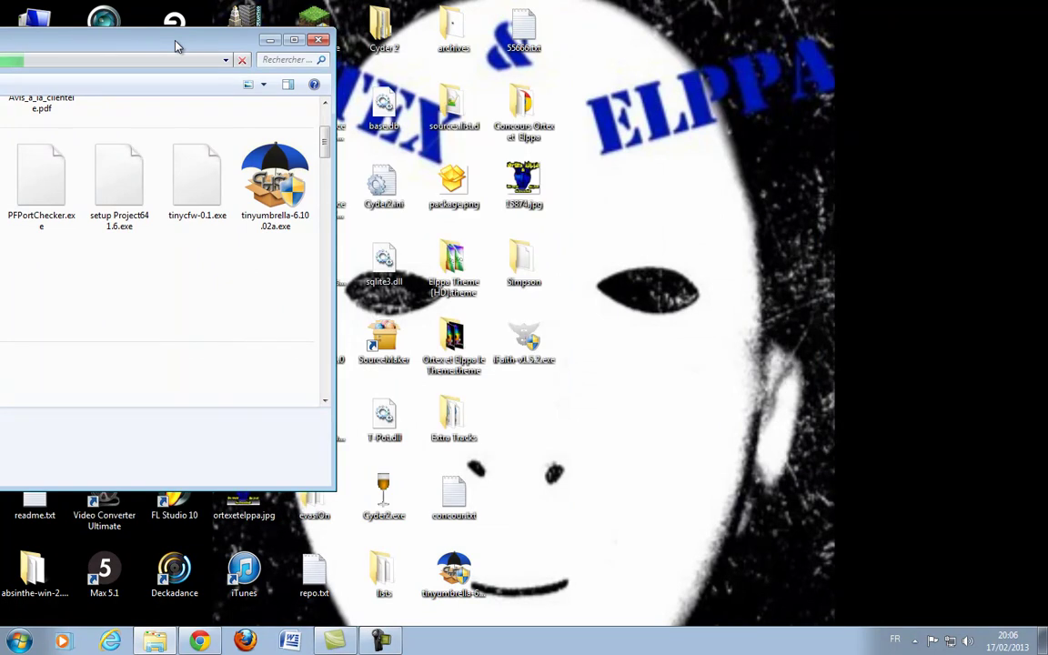
drag(177, 46, 650, 65)
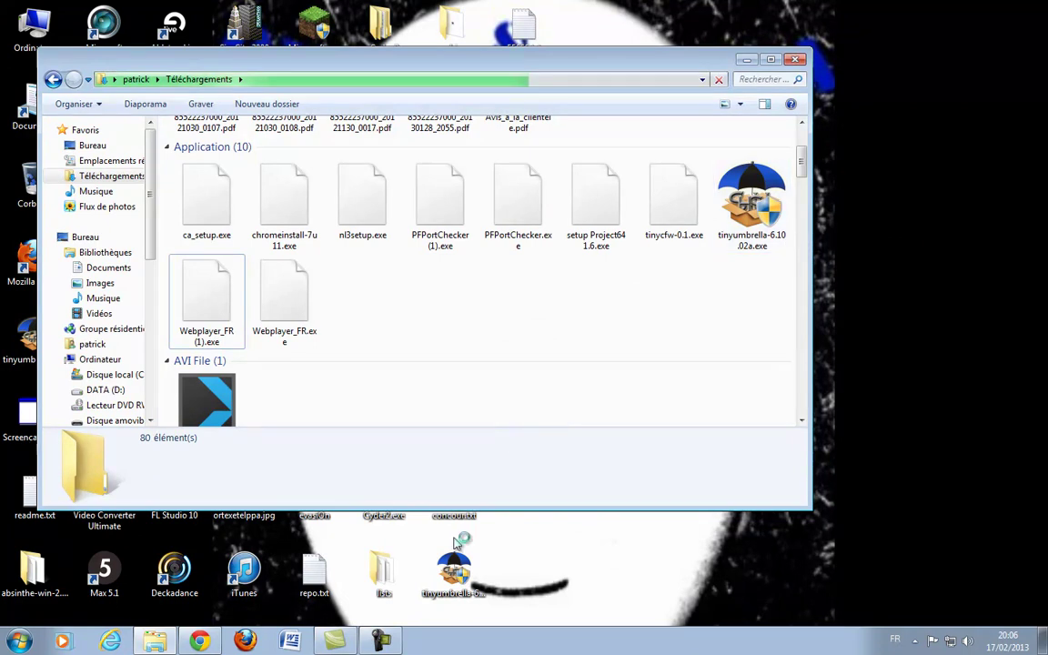
click(459, 582)
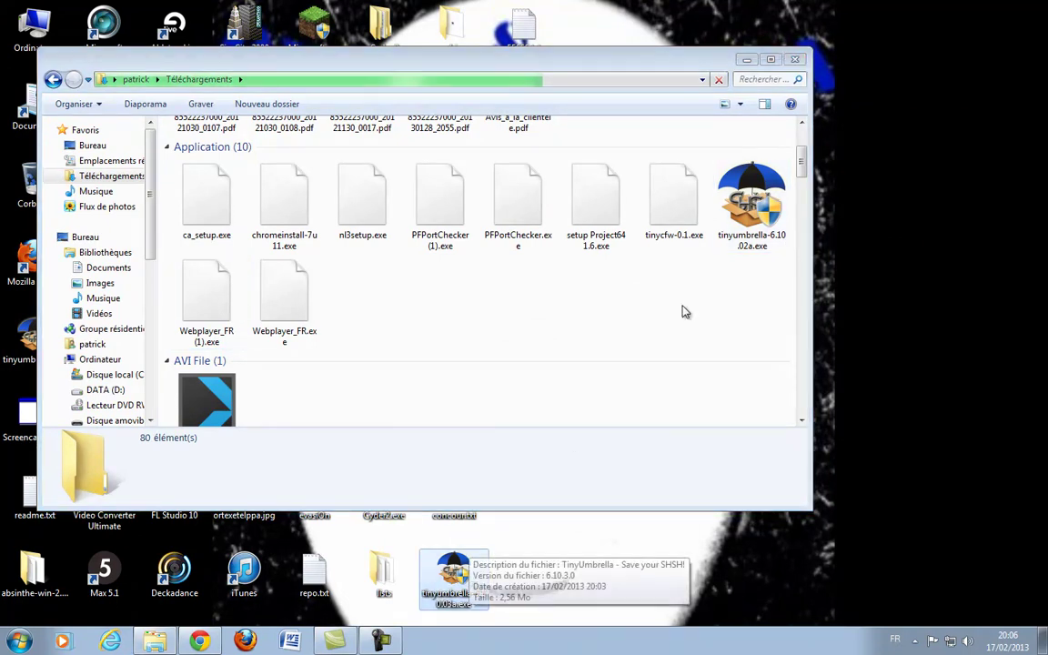
click(414, 505)
drag(453, 573, 523, 360)
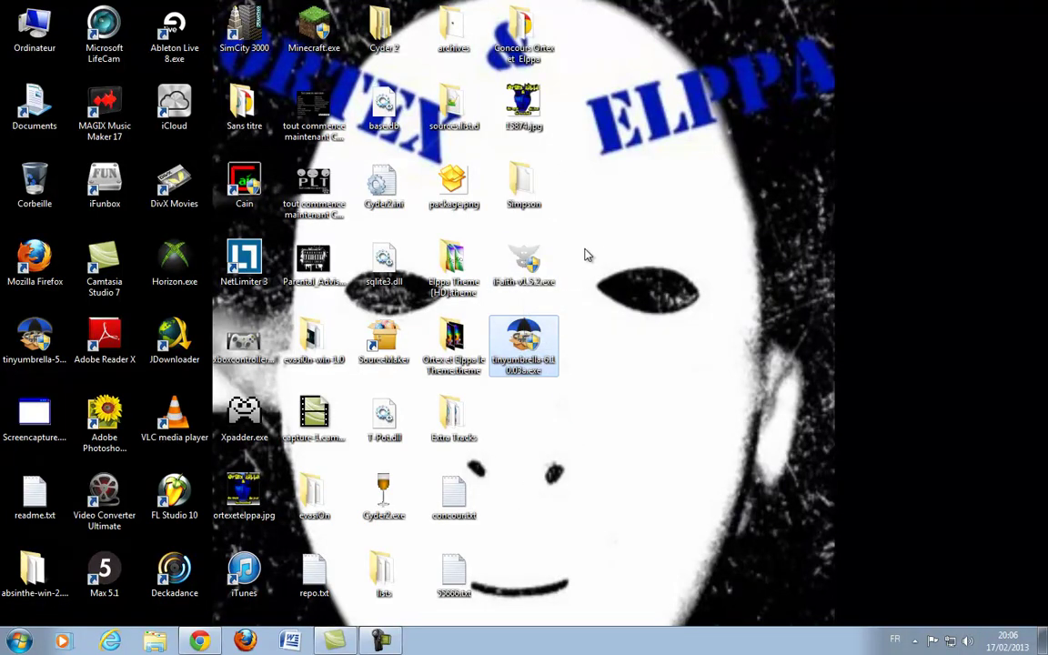
click(628, 328)
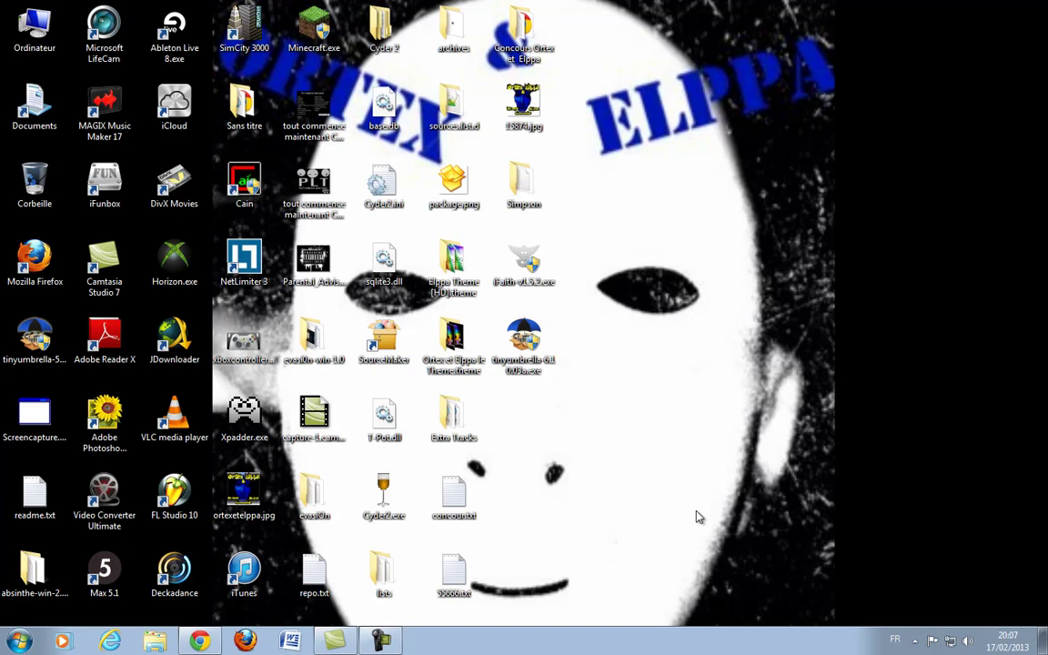
Launch tinyumbrella-6.10.03a.exe from the desktop, dismissing the iPhone 4S autoplay window, and allow it through the Windows firewall on private networks.
click(523, 344)
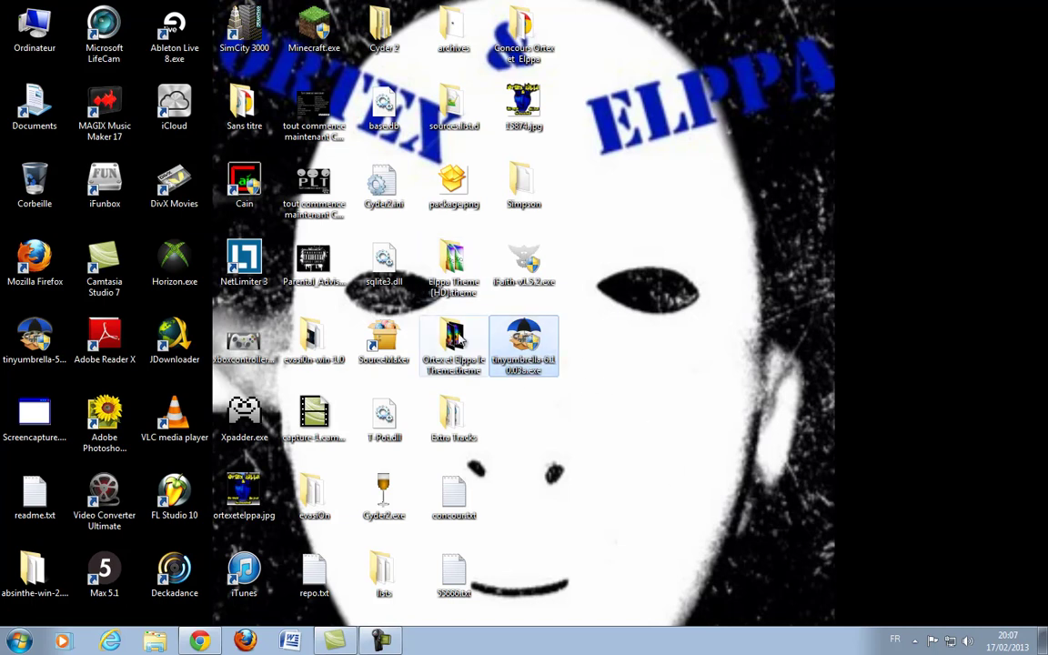
double_click(527, 338)
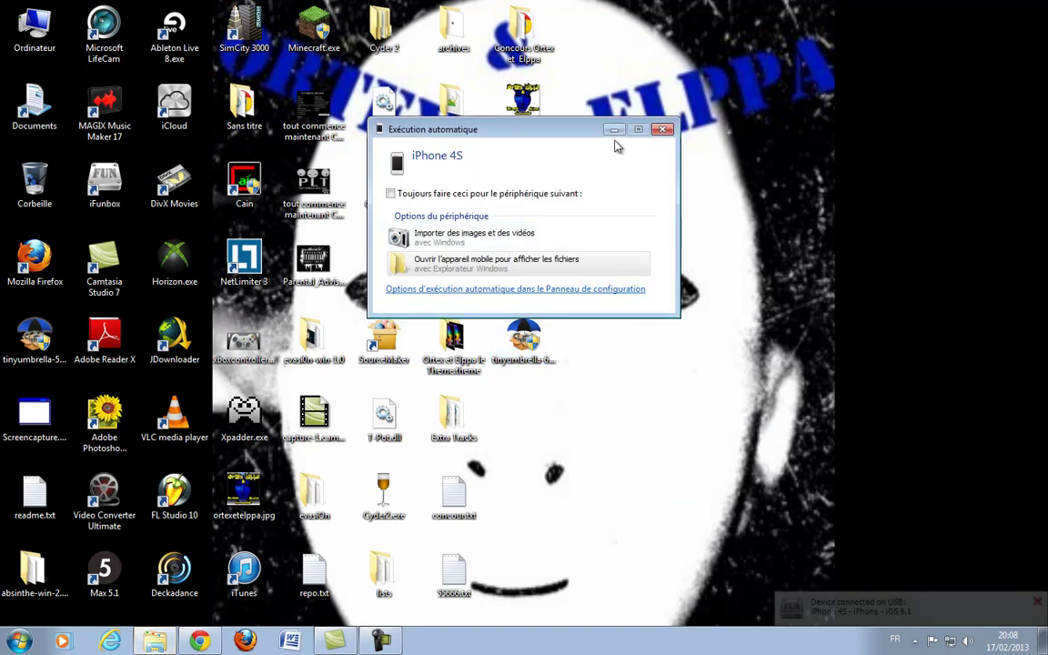
click(663, 129)
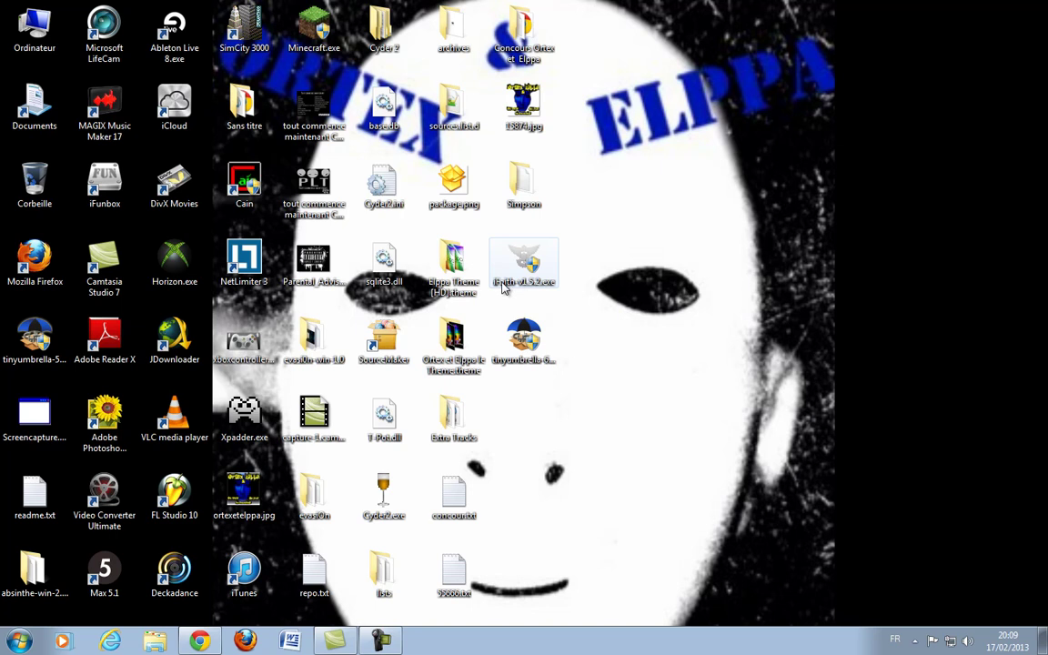
click(533, 257)
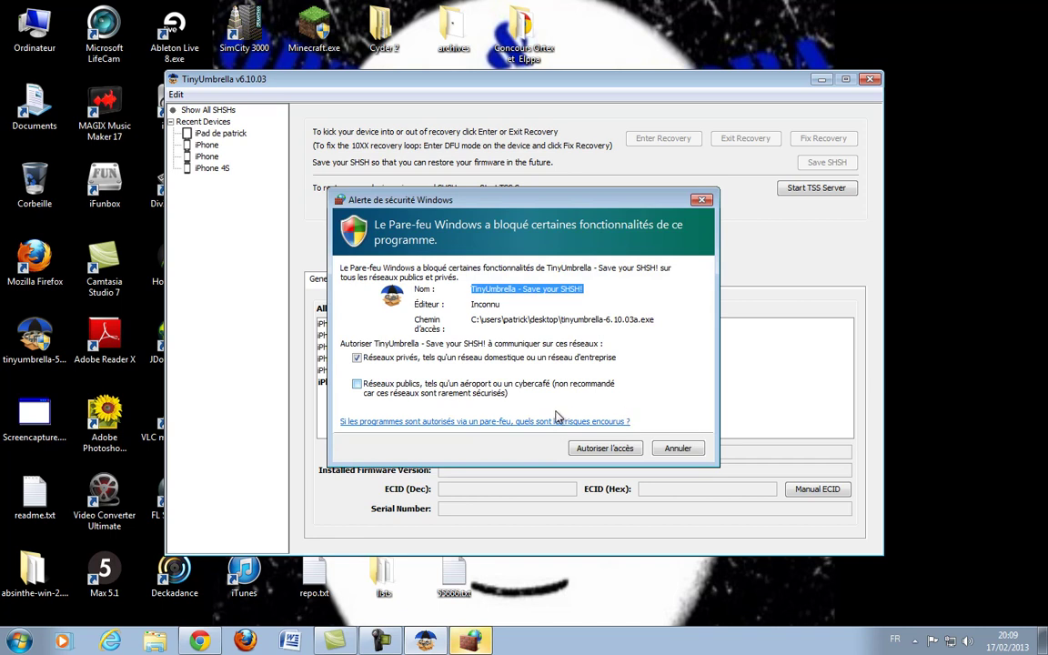
click(617, 455)
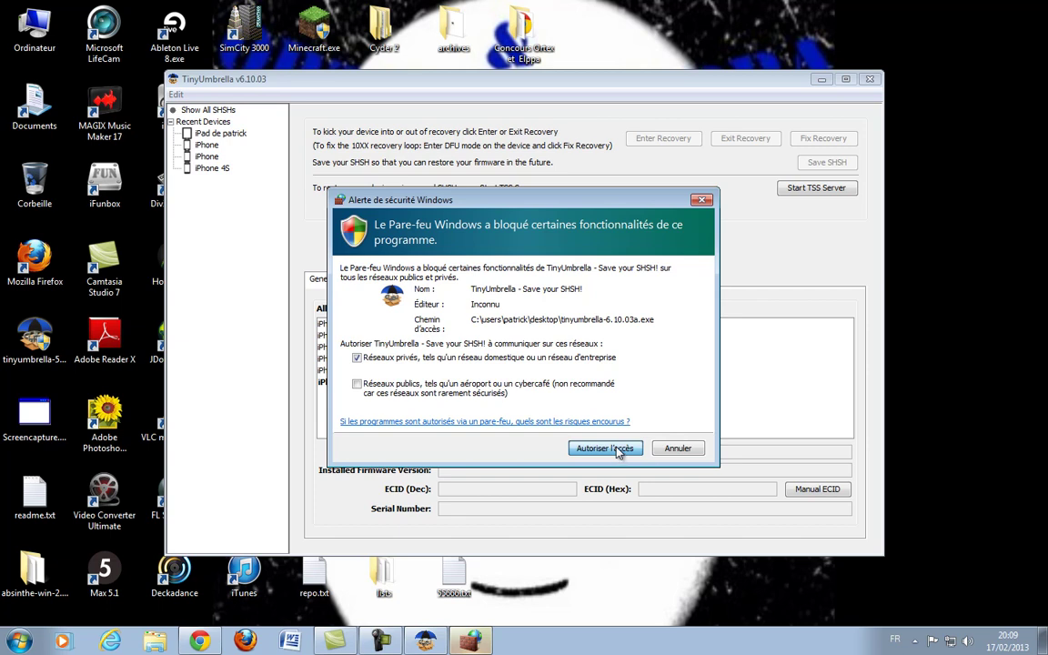
click(604, 448)
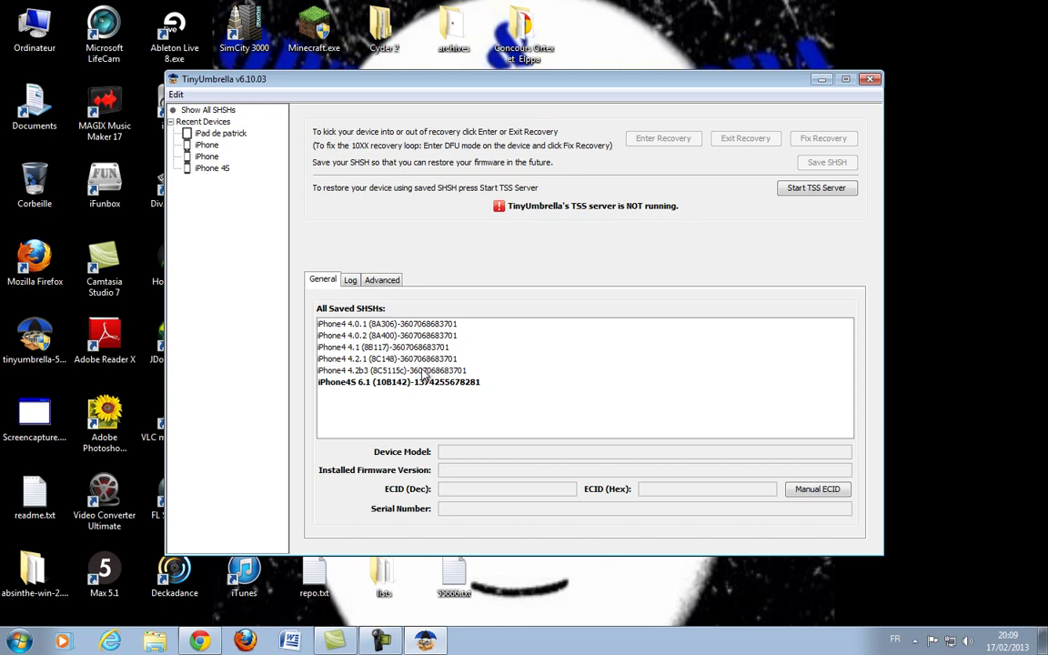
View all saved SHSHs, then the iPhone 4S details and its saved iPhone4S 6.1 (10B142) entry.
click(209, 110)
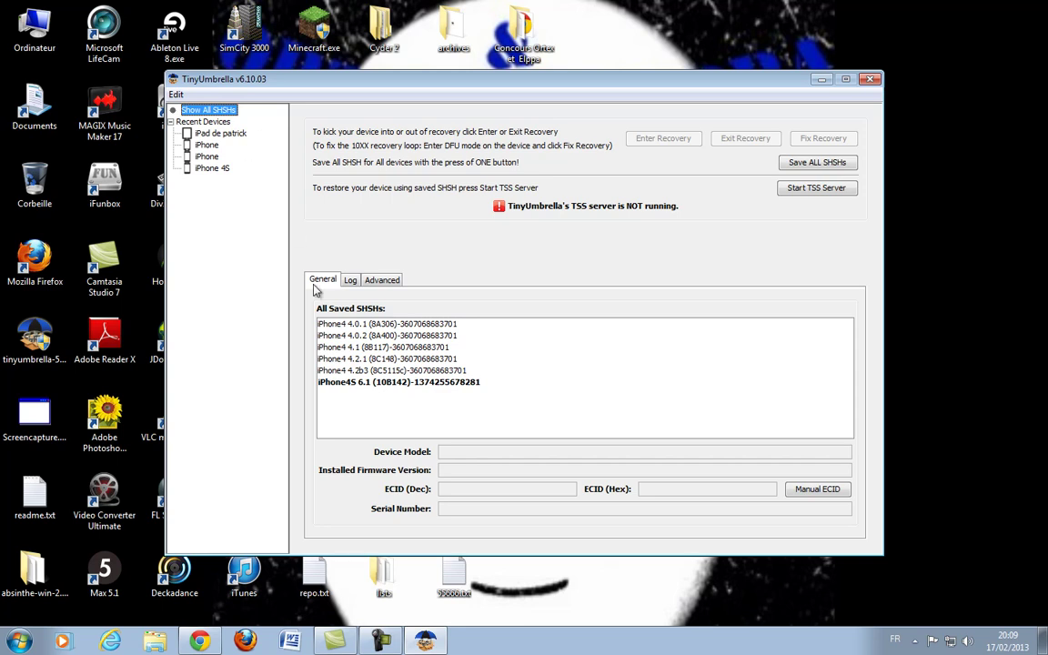
click(212, 169)
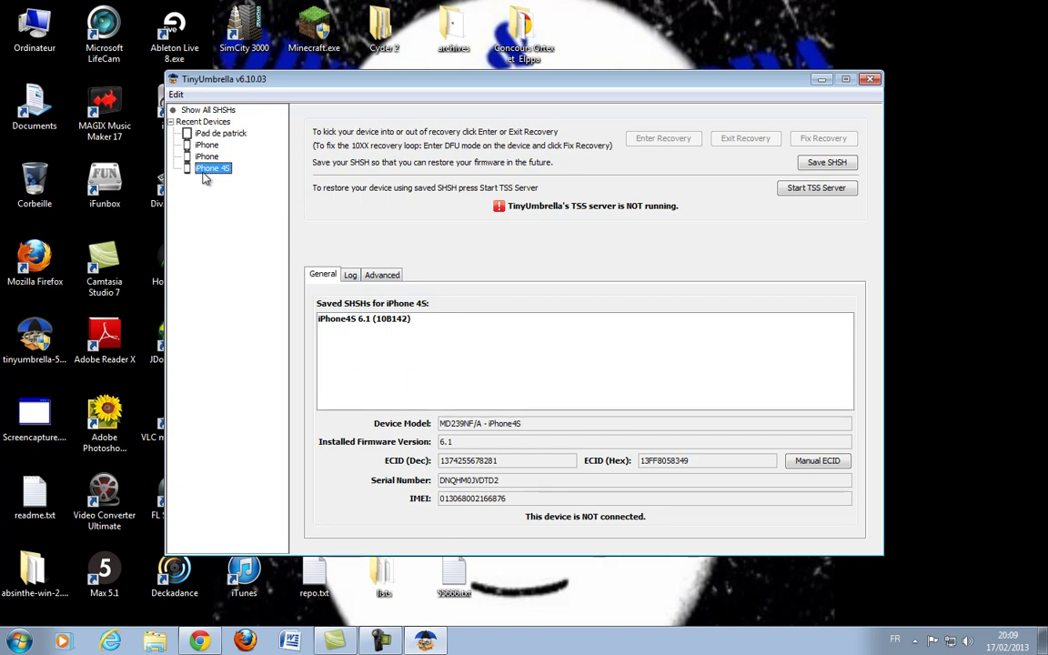
click(360, 320)
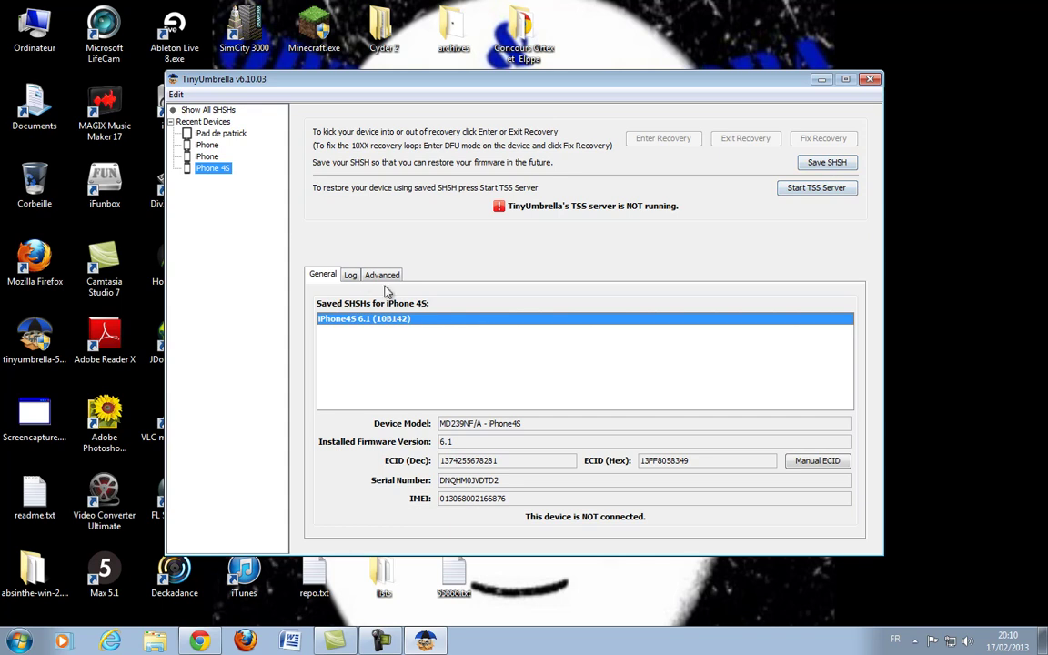
Toggle the Request SHSH From Cydia option in TinyUmbrella's advanced settings and return to the general device view.
click(351, 274)
click(386, 274)
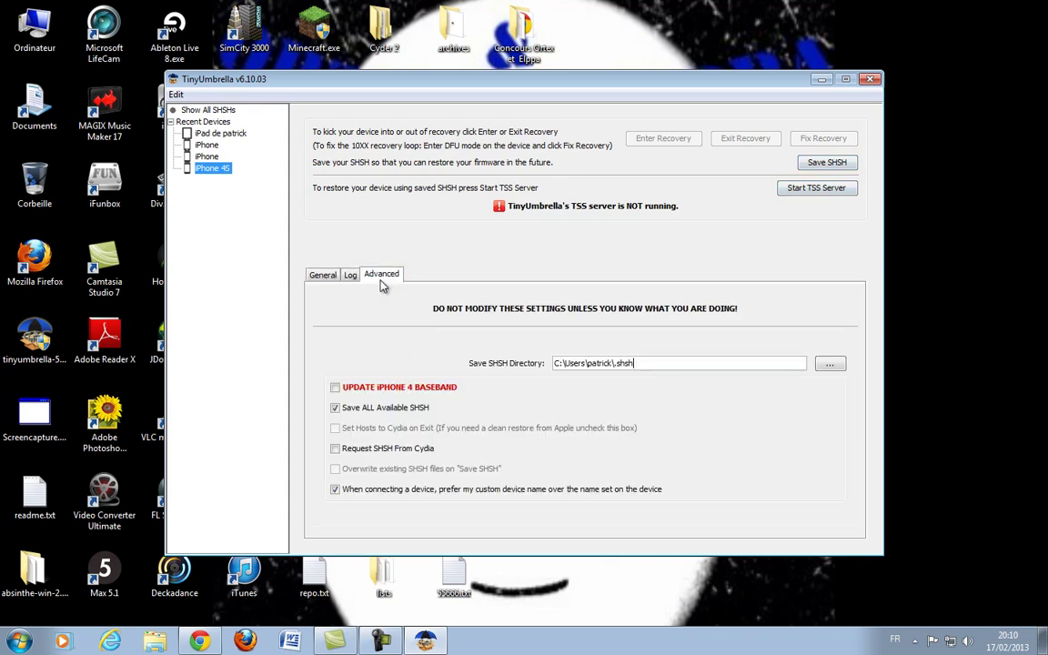
click(336, 450)
click(324, 276)
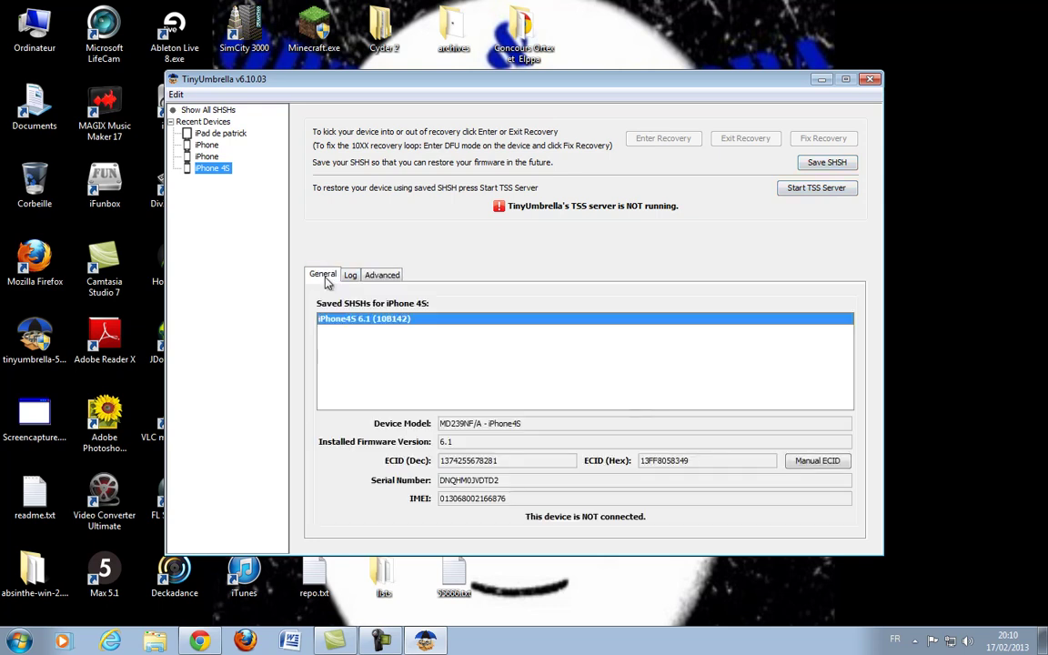
Save the iPhone 4S SHSH blobs and check the saved 6.1 (10B142) and 6.1.1 (10B145) entries.
click(830, 164)
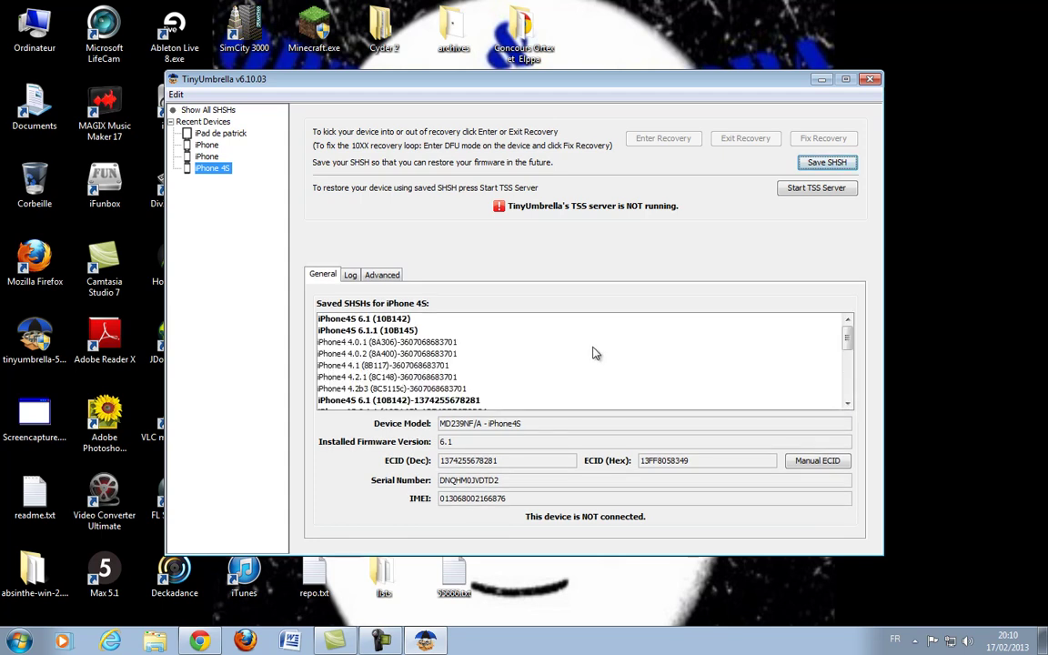
click(355, 333)
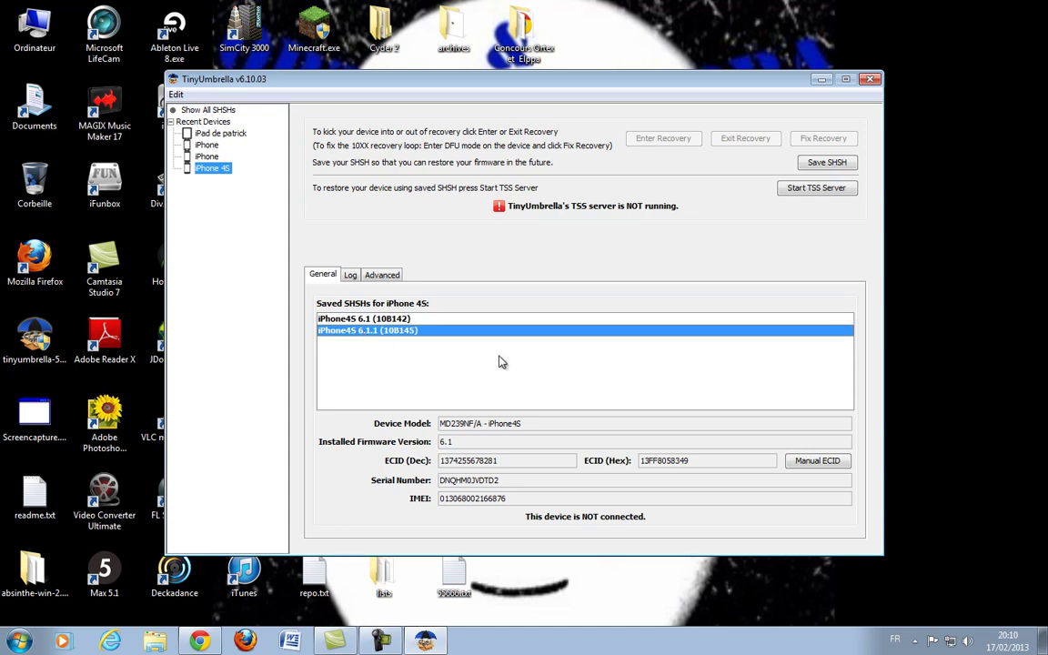
click(360, 318)
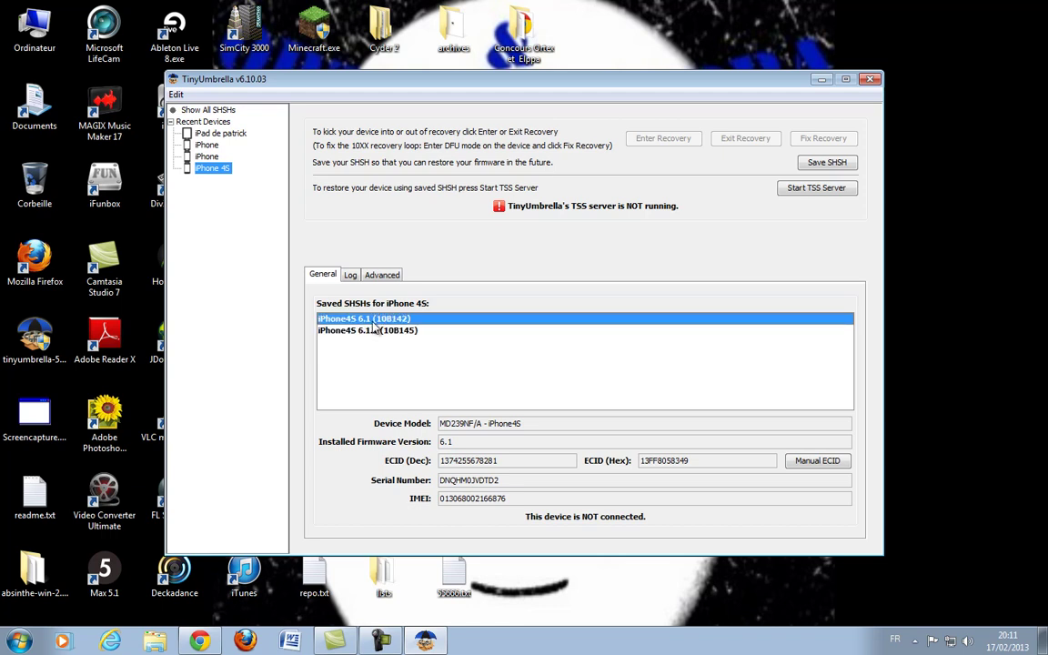
click(401, 332)
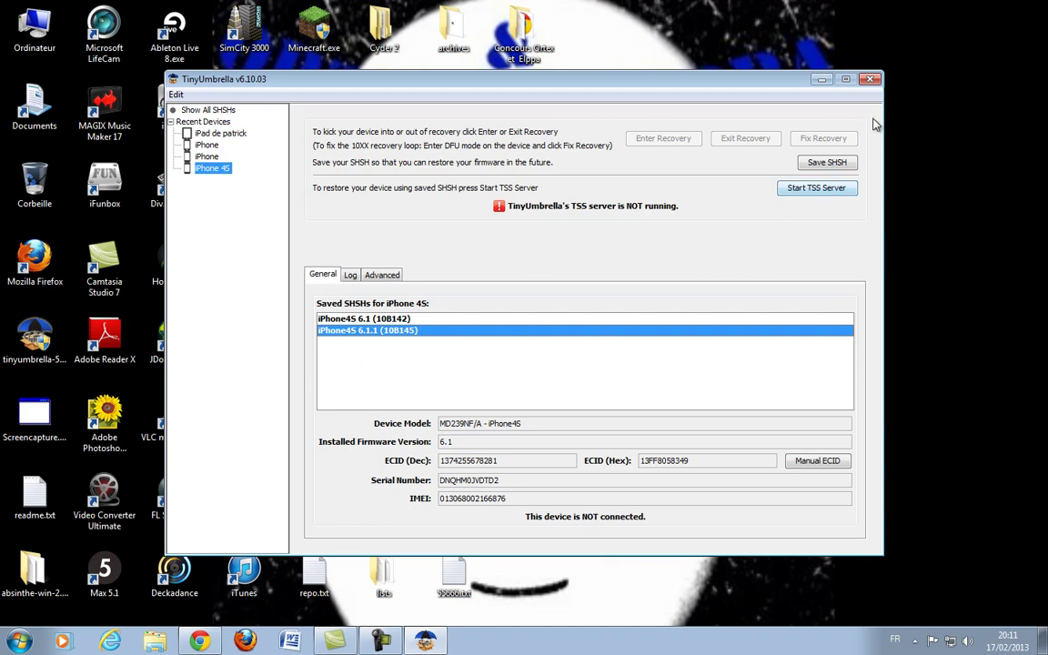
Close TinyUmbrella and launch iFaith v1.5.2 from the desktop, accepting its welcome notice.
drag(688, 80, 586, 32)
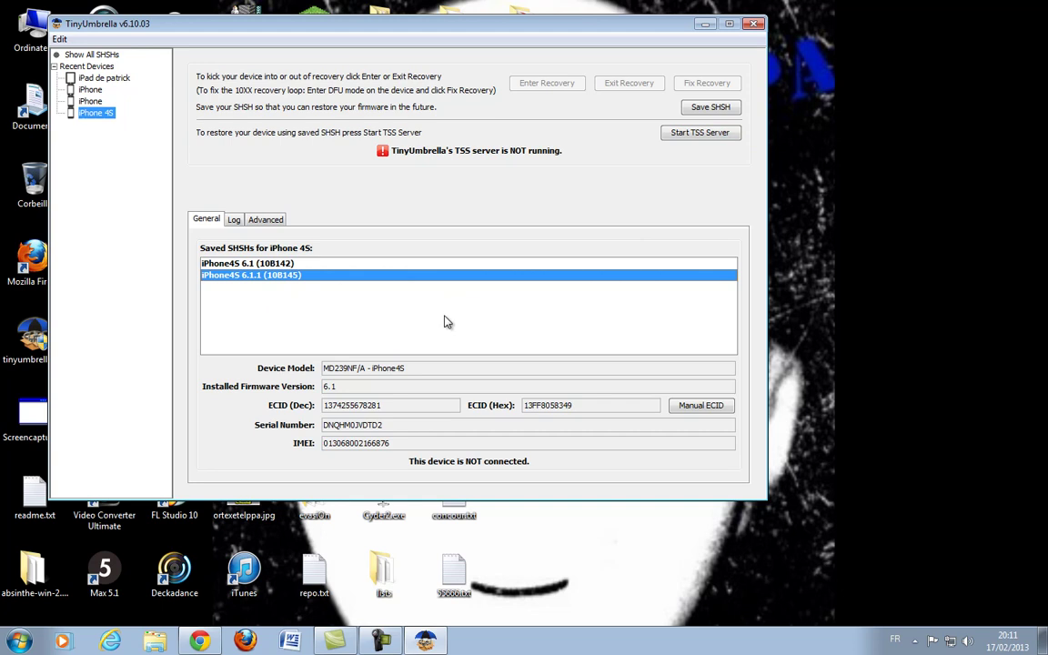
key(alt+F4)
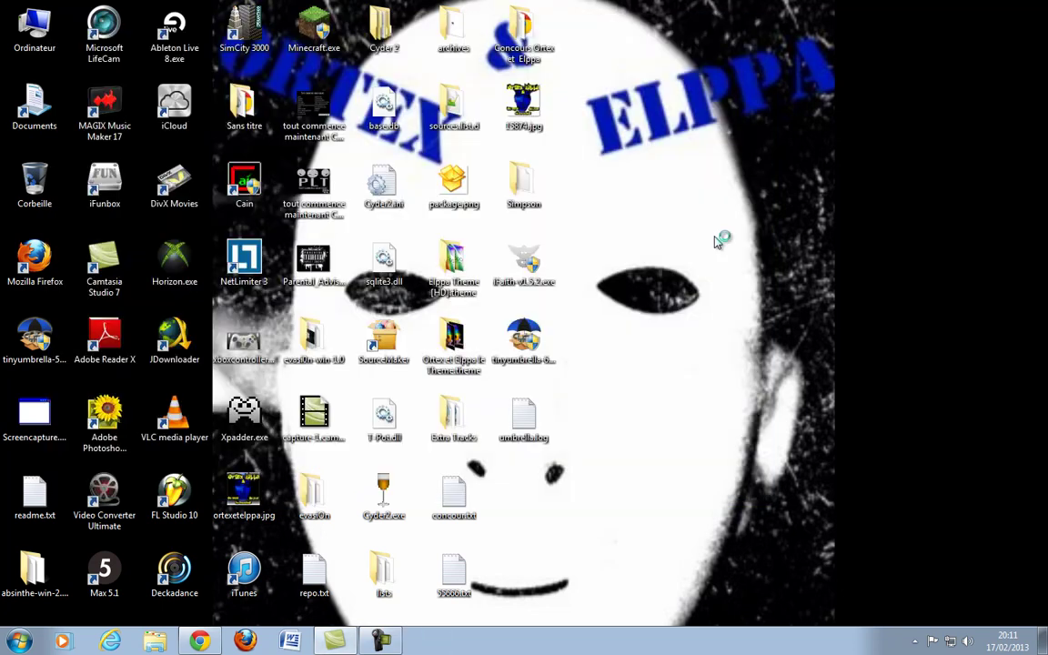
double_click(528, 261)
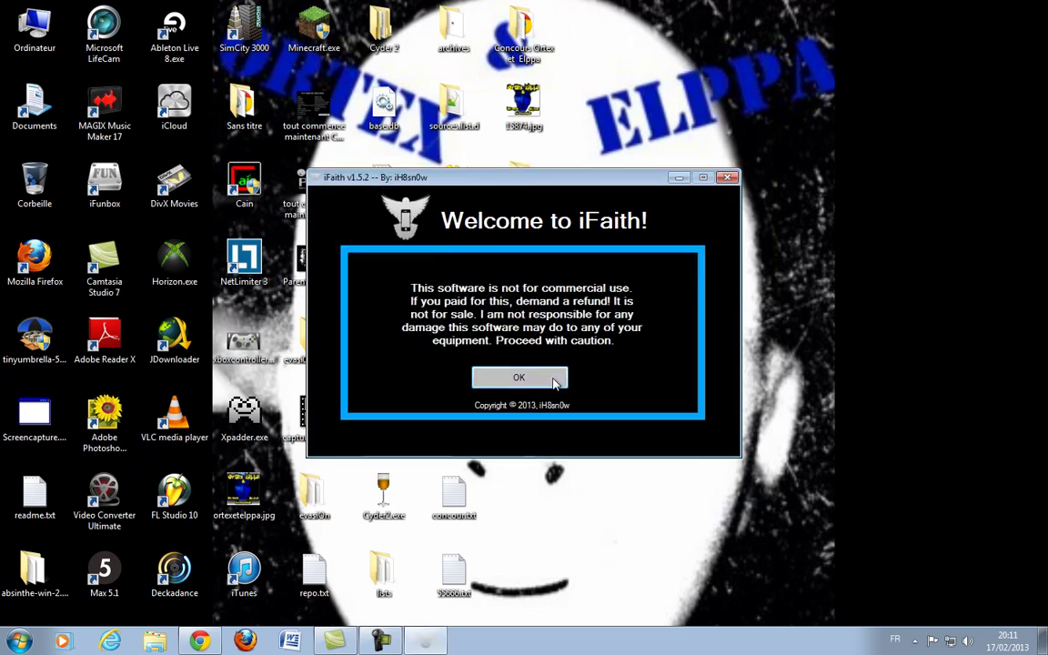
click(519, 378)
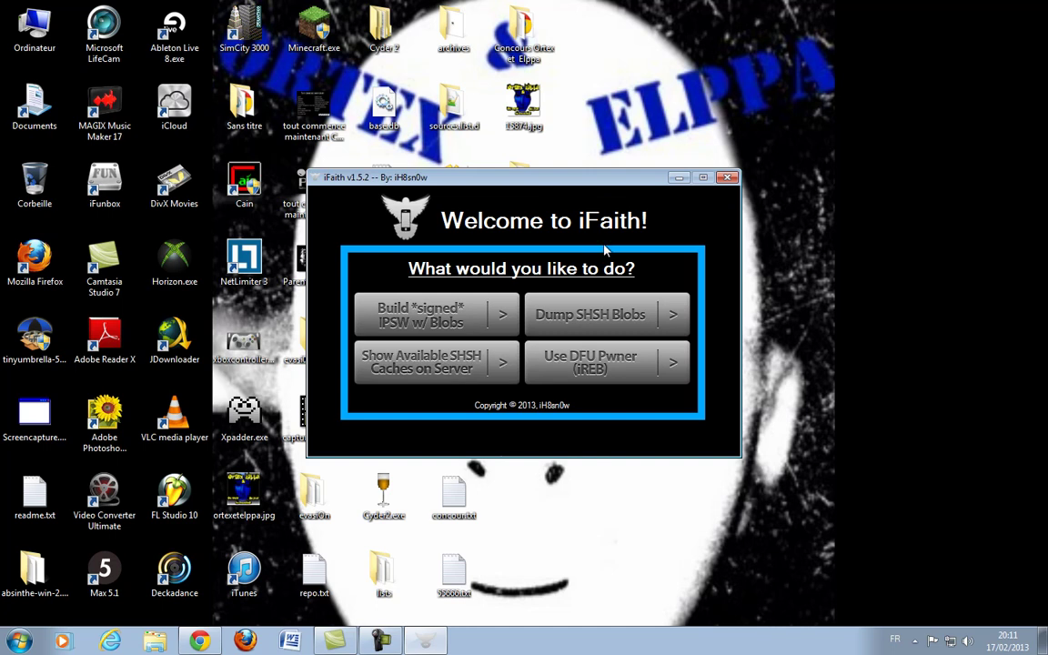
drag(594, 179, 551, 51)
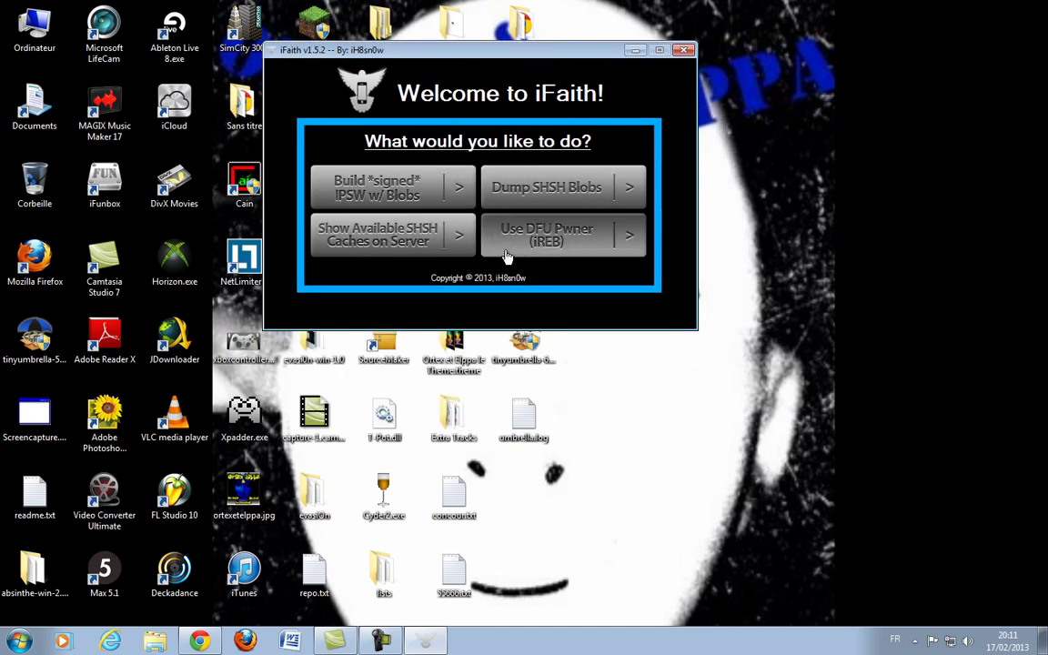
Open iFaith's view of SHSH caches available on the server, dismissing the iTunes hook error, recovery-mode alert and default audio player prompt.
click(387, 244)
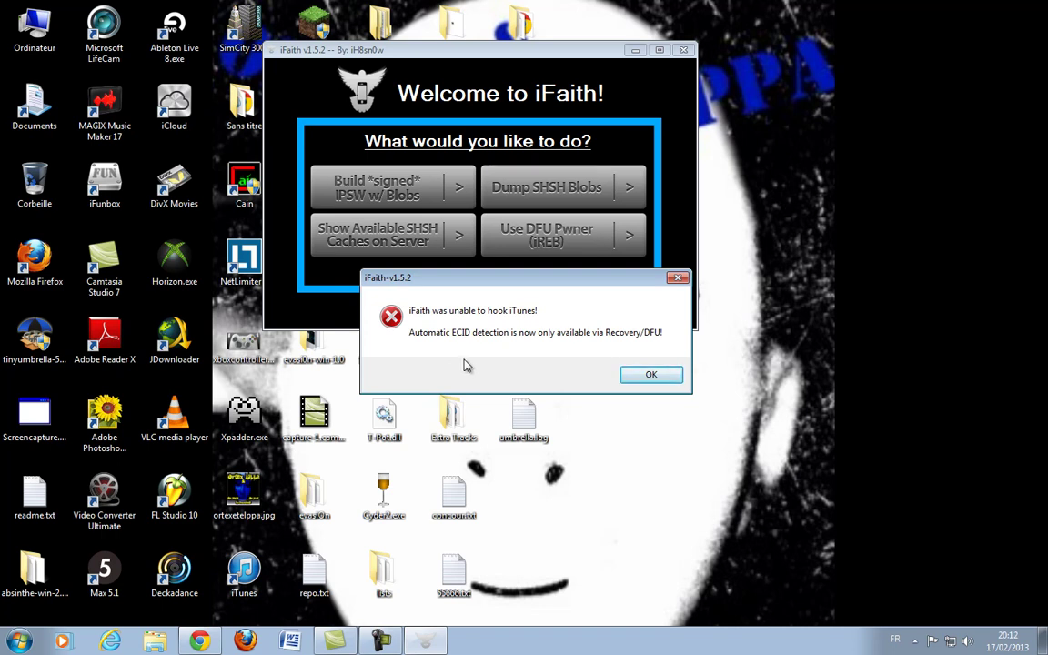
click(641, 373)
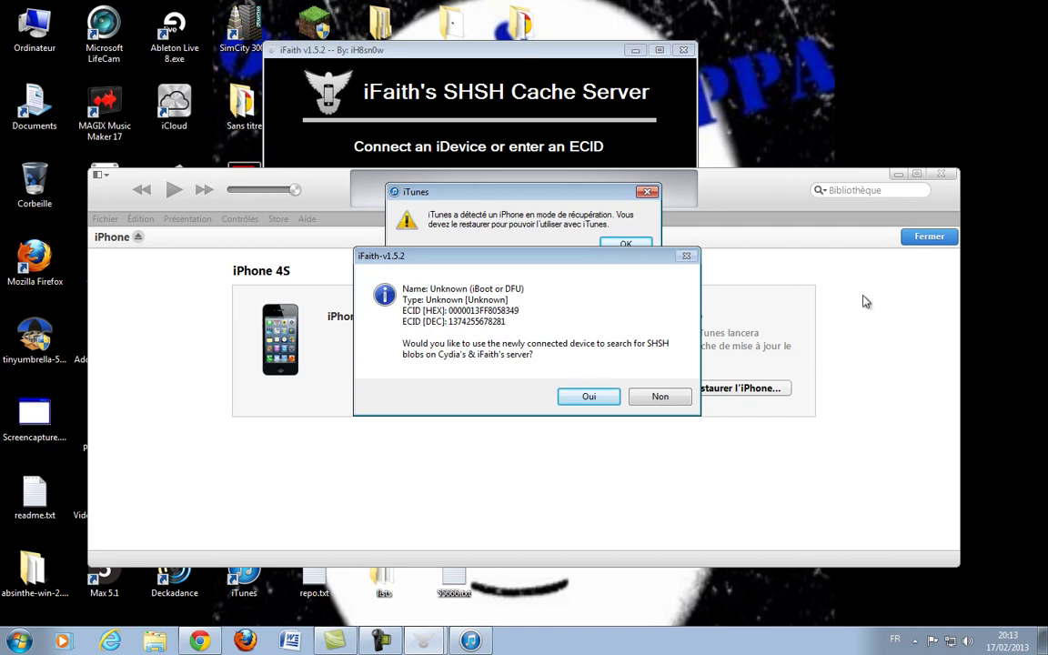
click(626, 245)
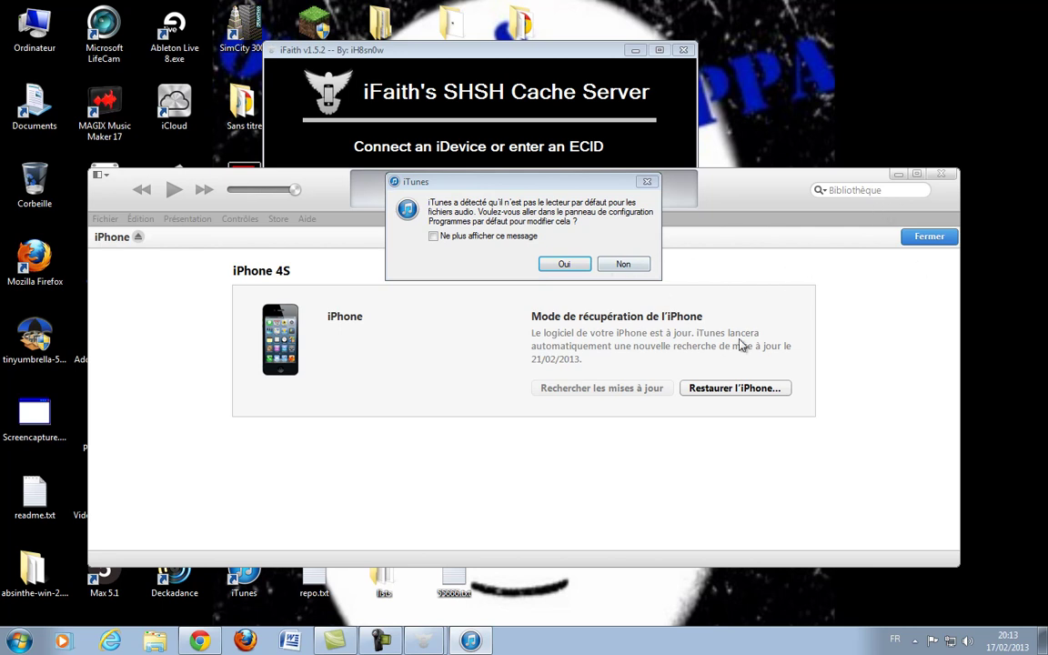
click(630, 270)
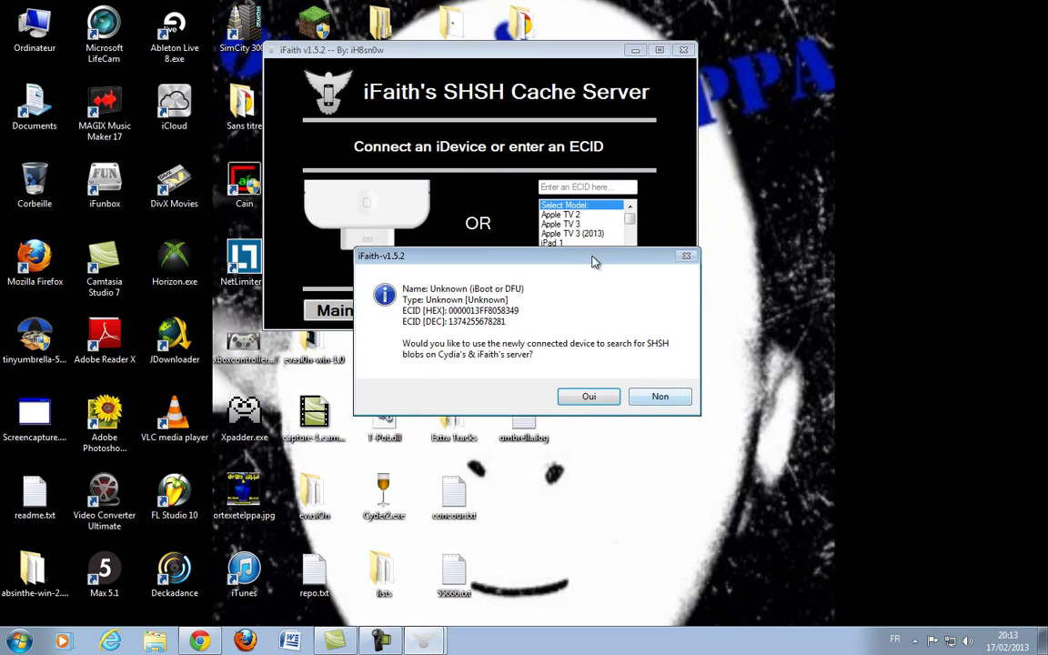
Search Cydia's and iFaith's servers for the connected device's blobs, then try fetching and submitting the latest iOS blobs to Cydia.
drag(584, 260, 550, 165)
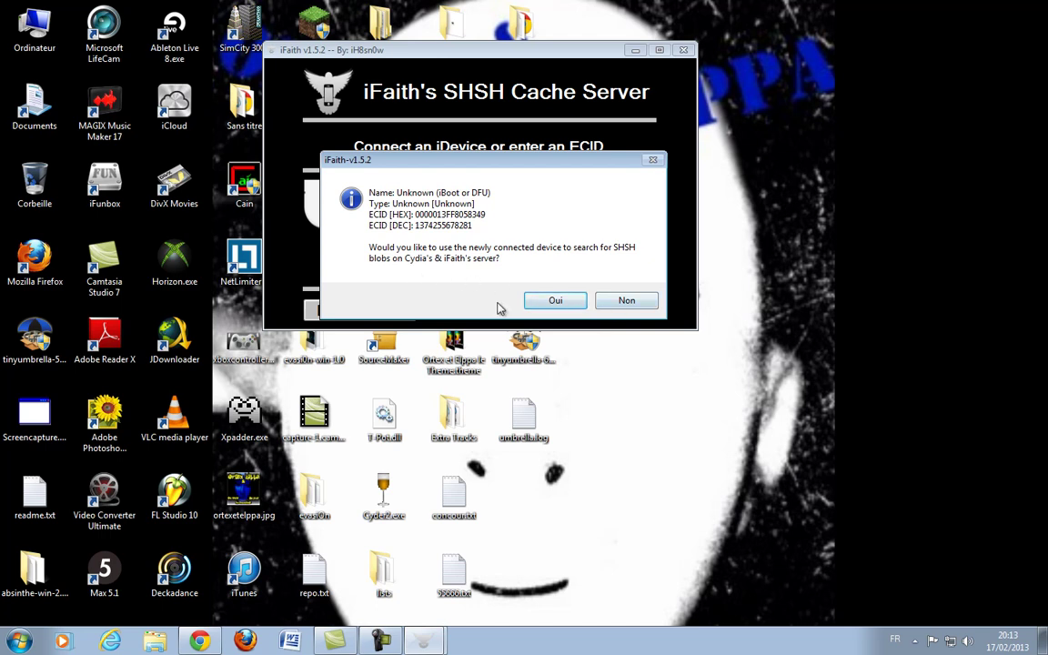
click(545, 304)
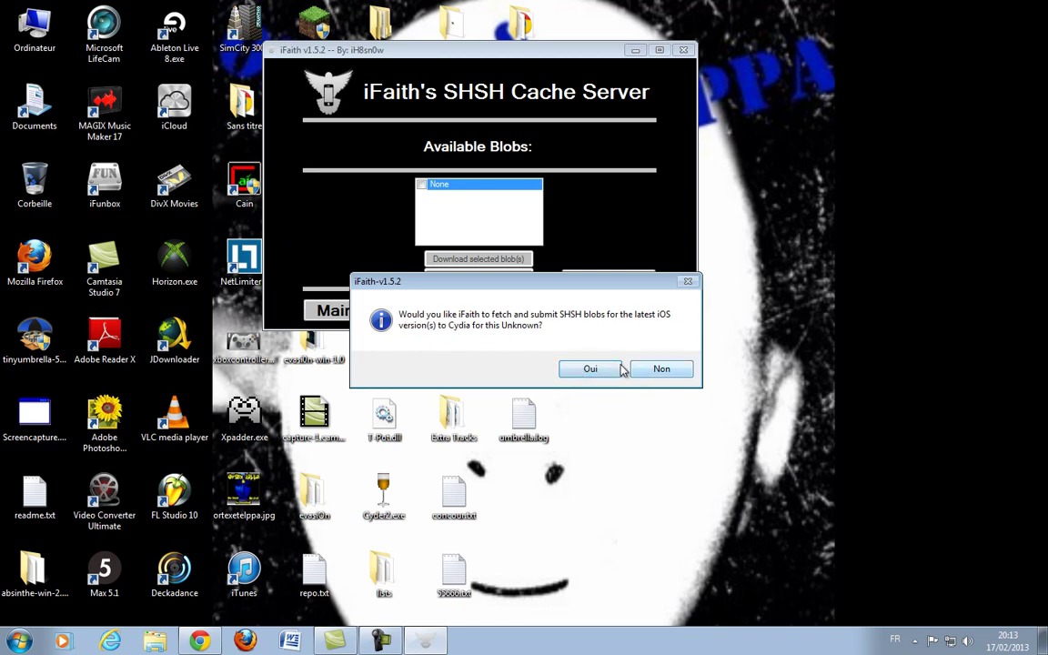
click(590, 370)
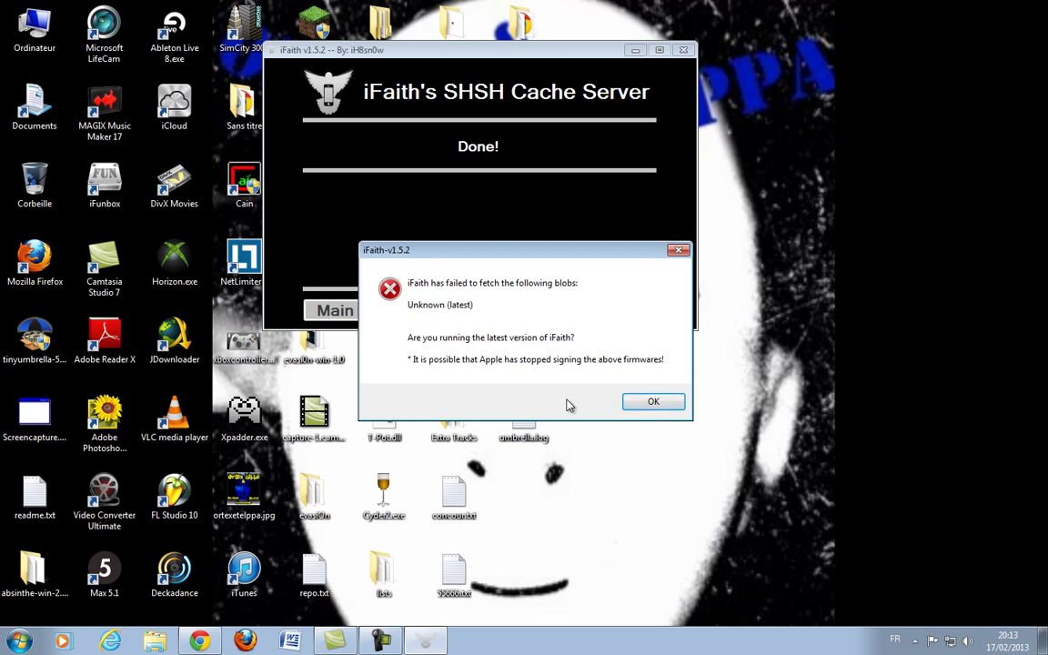
click(648, 402)
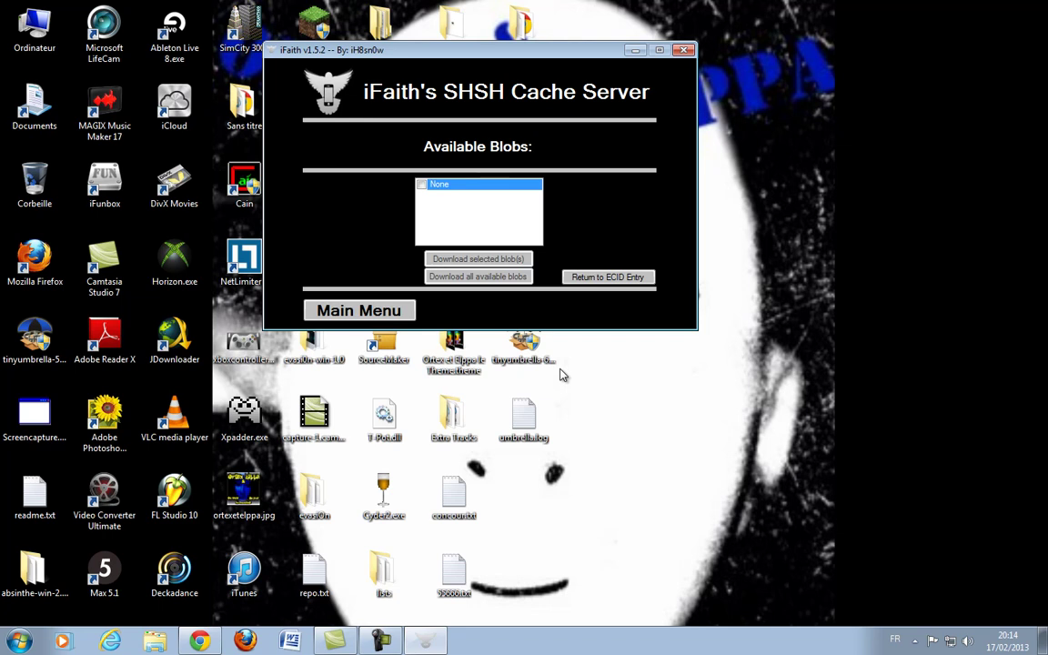
Try to tick the None entry in the available blobs list.
click(422, 185)
click(422, 185)
click(453, 185)
click(422, 185)
Leave the SHSH Cache Server page for iFaith's main menu and close iFaith.
drag(526, 55, 411, 59)
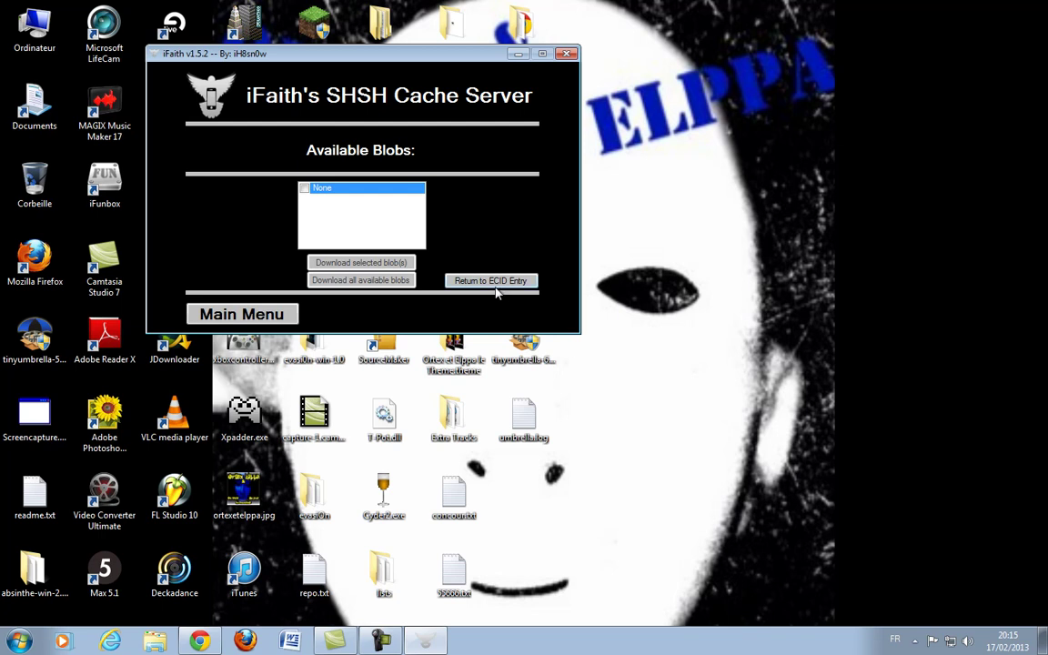
click(232, 313)
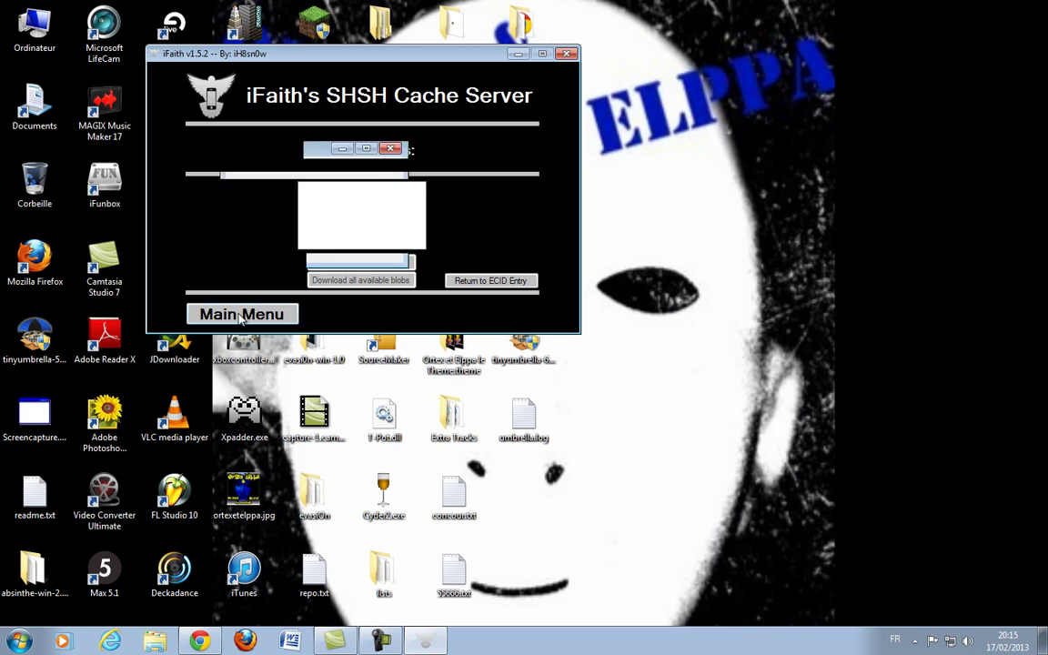
click(565, 56)
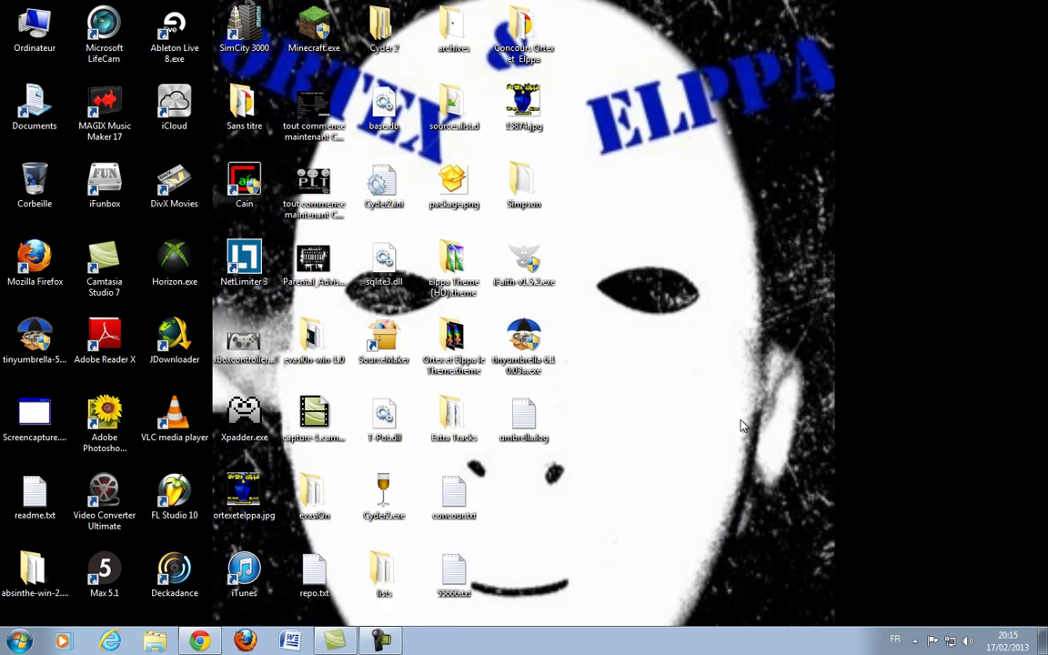
Switch to Chrome and load twitter.com in place of the iFaith download page.
click(523, 344)
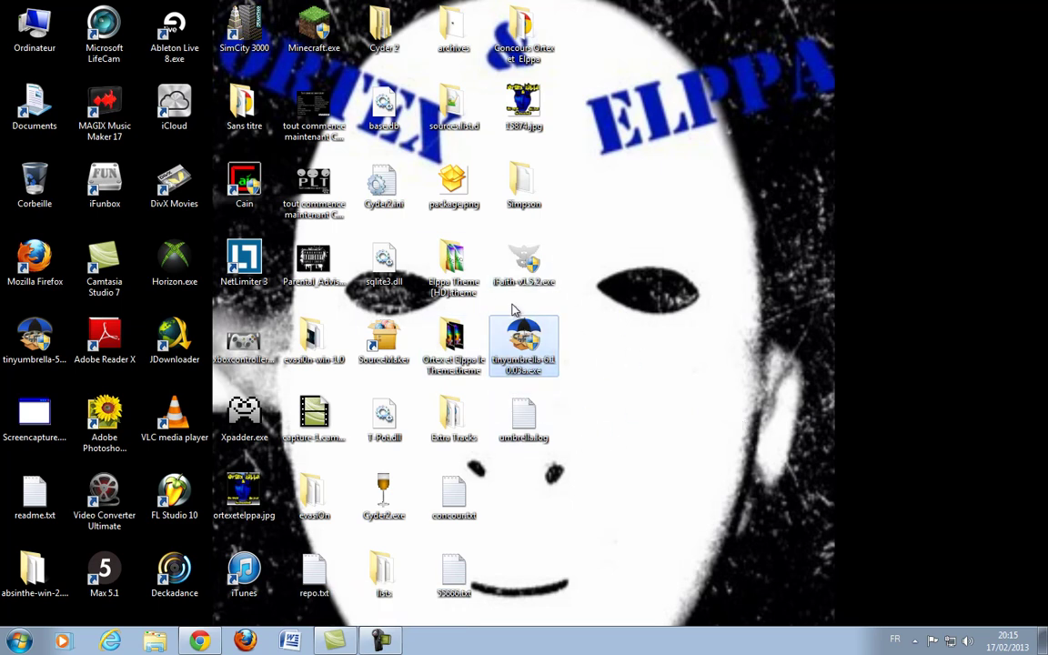
mouse_move(519, 373)
click(202, 642)
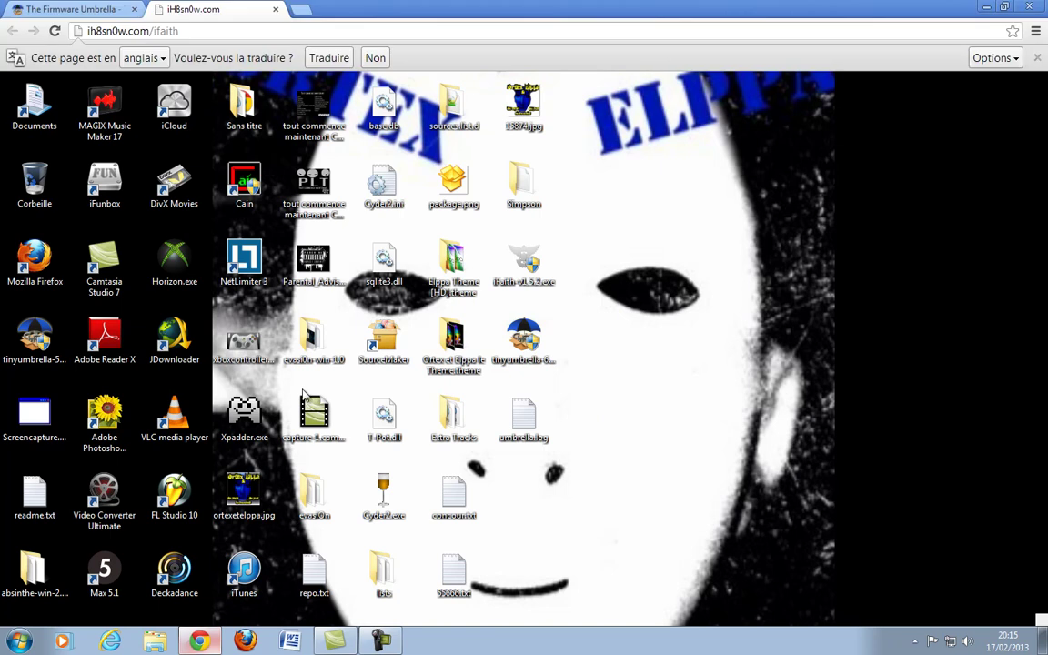
click(209, 34)
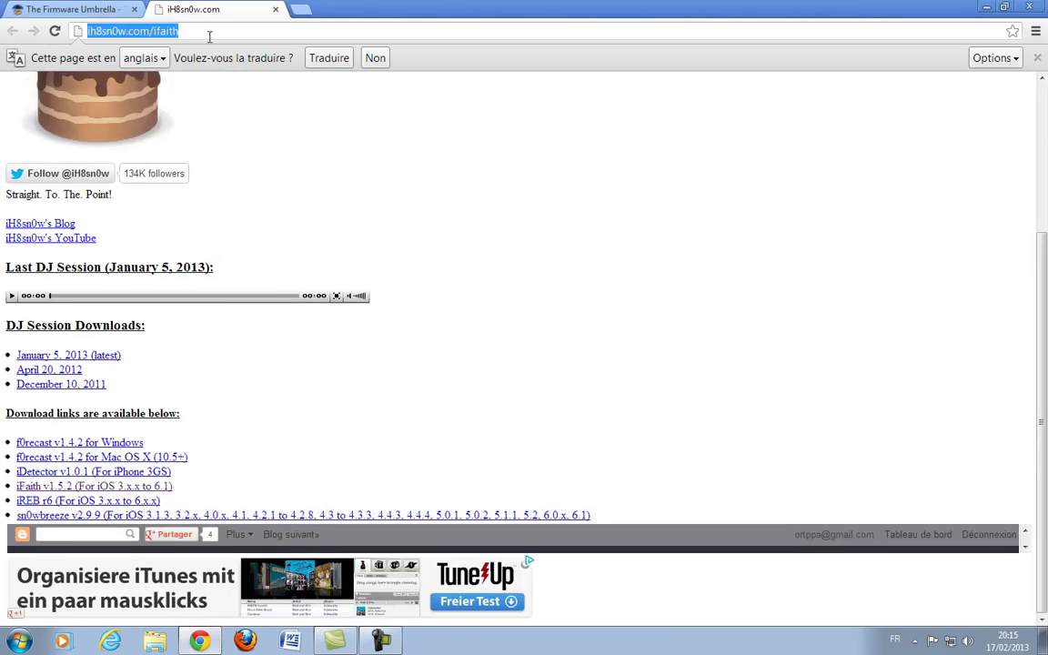
text(twitter.com)
key(Return)
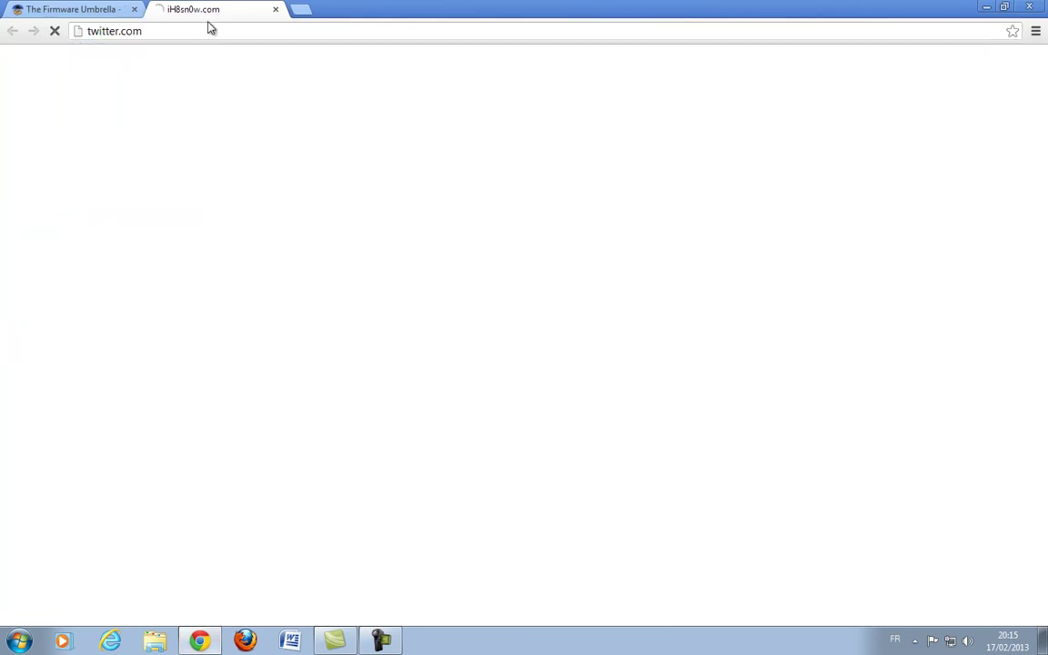
Open YouTube in a new tab and go to the signed-in account's own channel.
click(301, 9)
text(youtube)
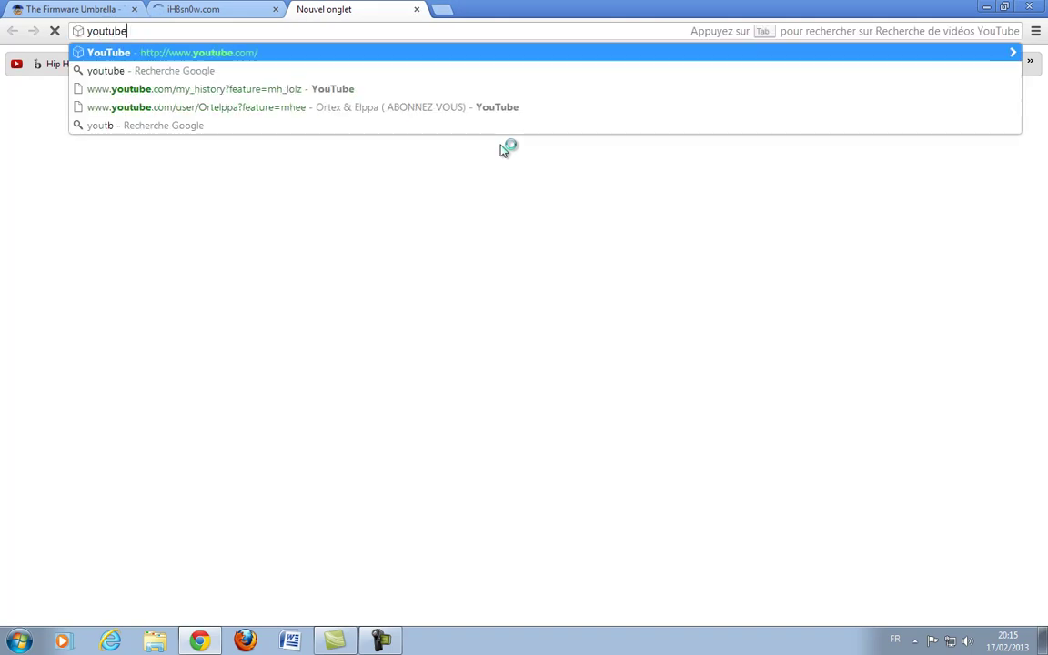
key(Return)
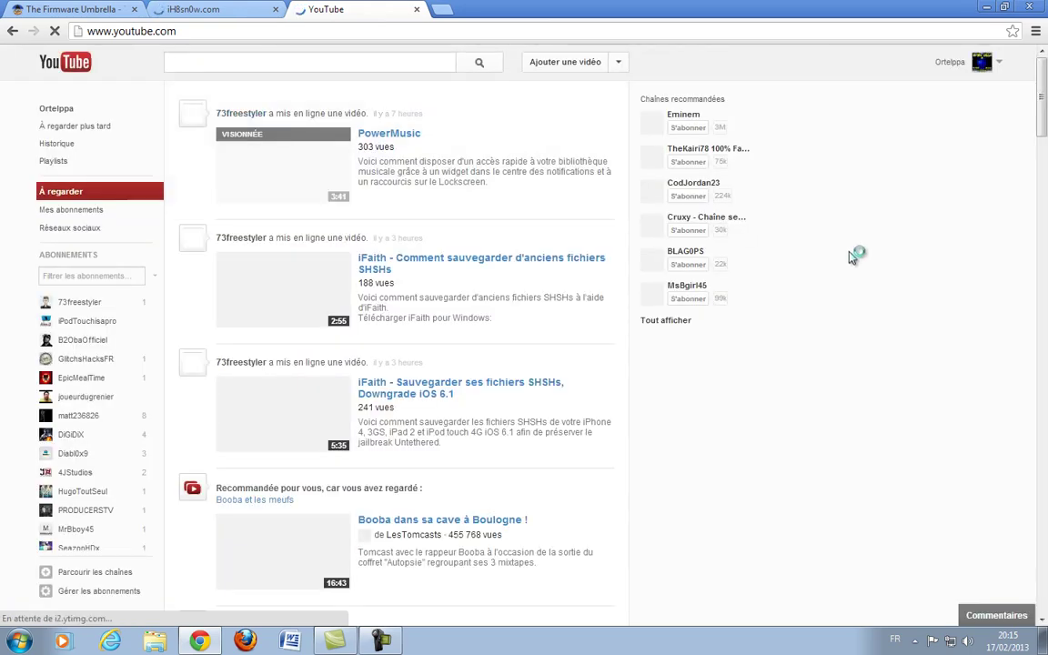
click(997, 63)
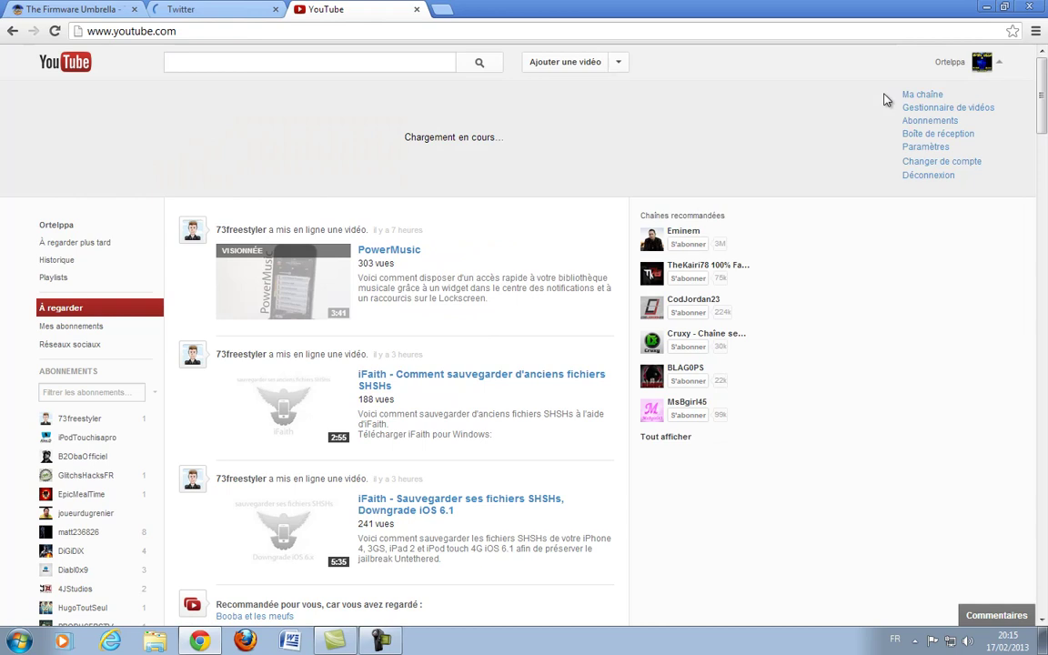
click(935, 97)
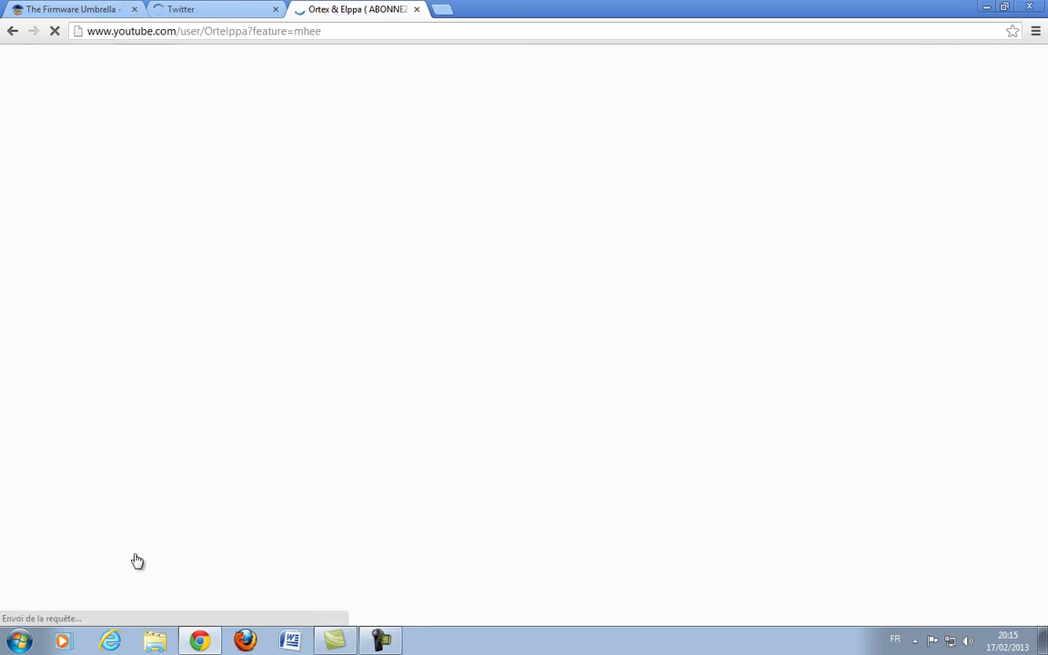
View the Twitter home timeline, then browse the recent uploads on the Ortex & Elppa YouTube channel.
click(188, 9)
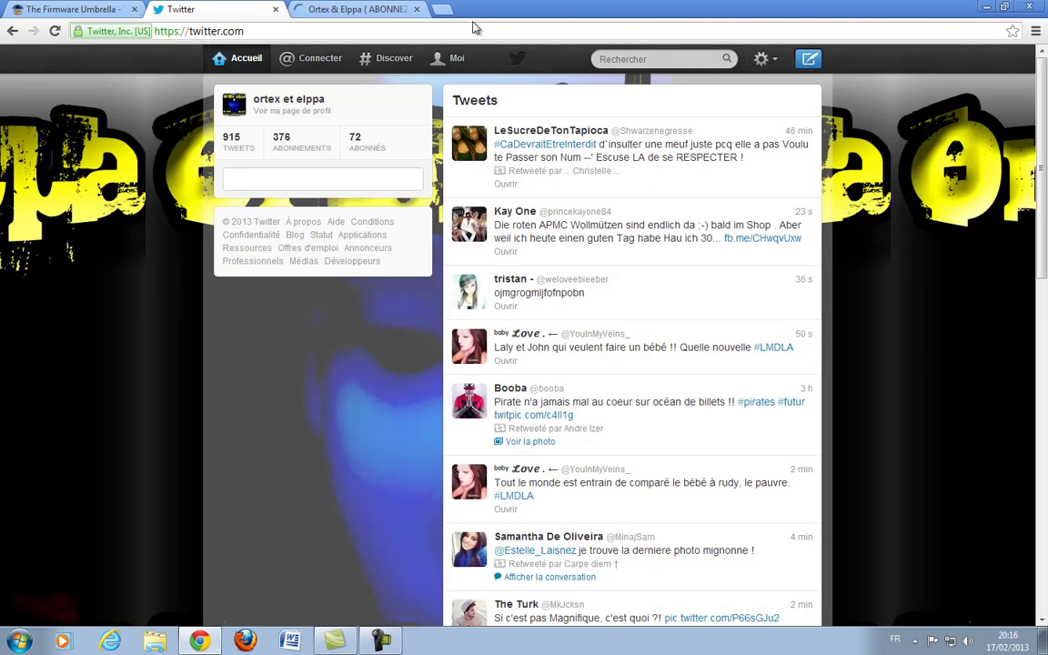
click(348, 9)
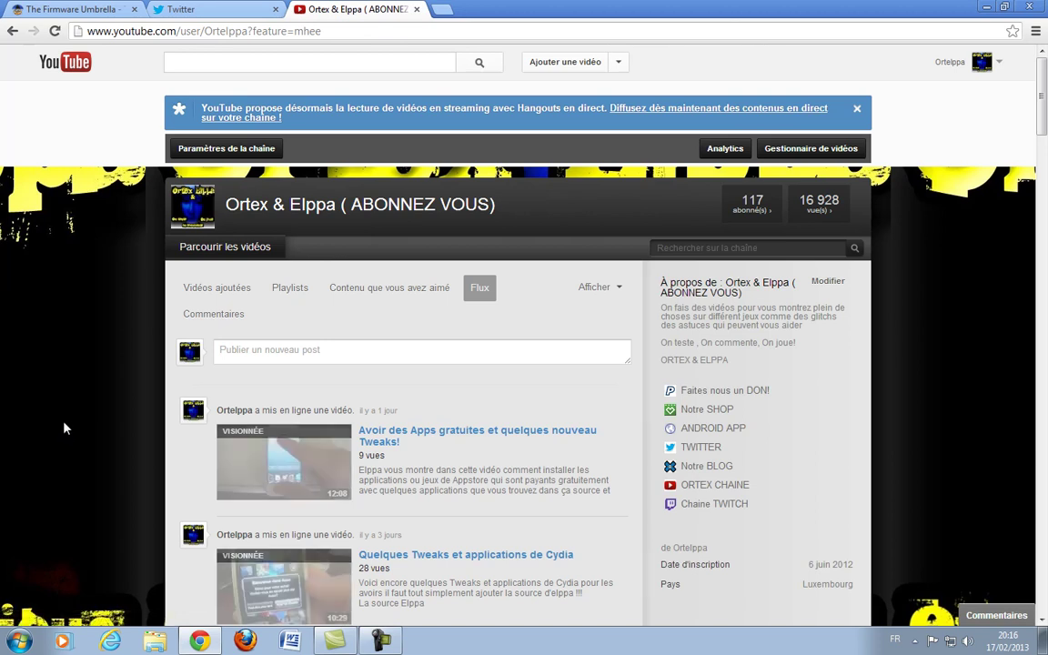
scroll(64, 428, down, 4)
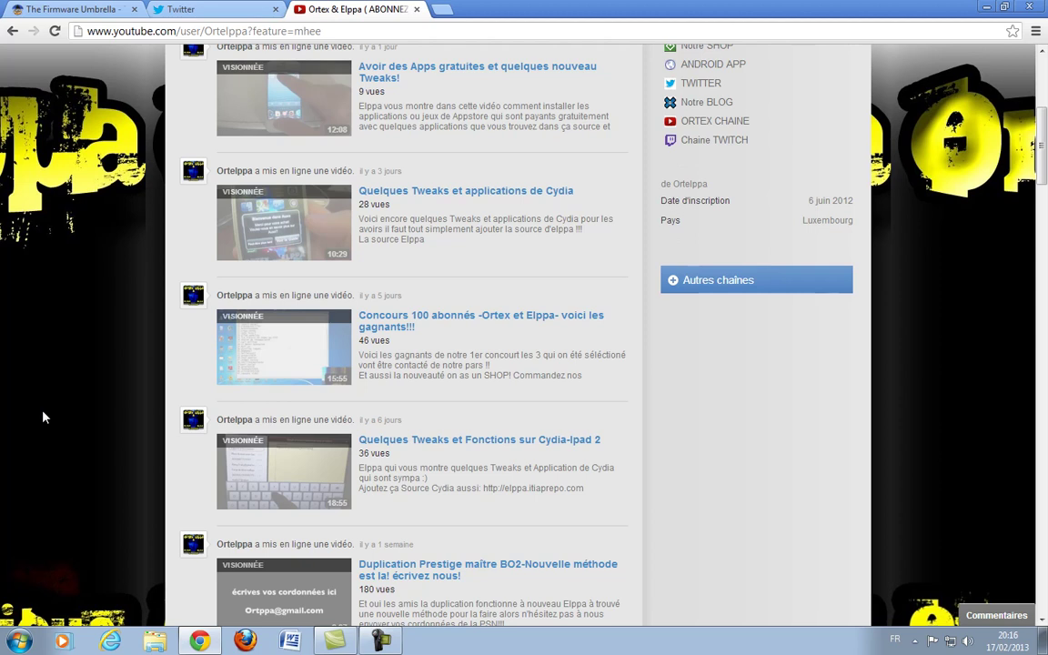
scroll(43, 417, down, 3)
scroll(43, 417, up, 1)
scroll(42, 416, up, 4)
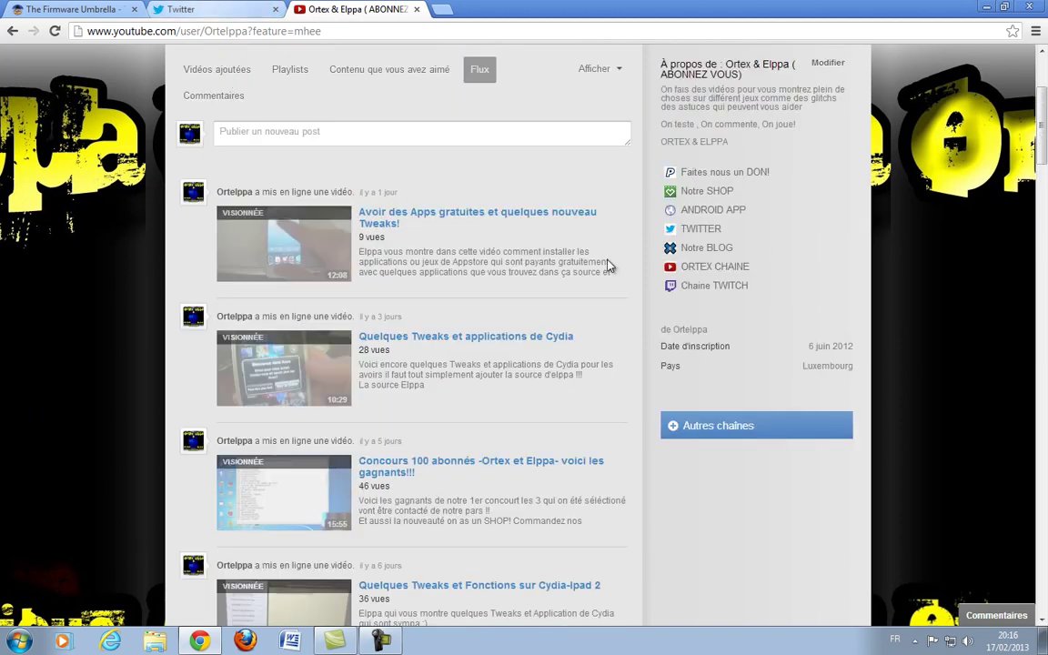
Open the channel's PayPal donation page, enter 1 as the euro amount, and return to the channel's video feed.
click(719, 172)
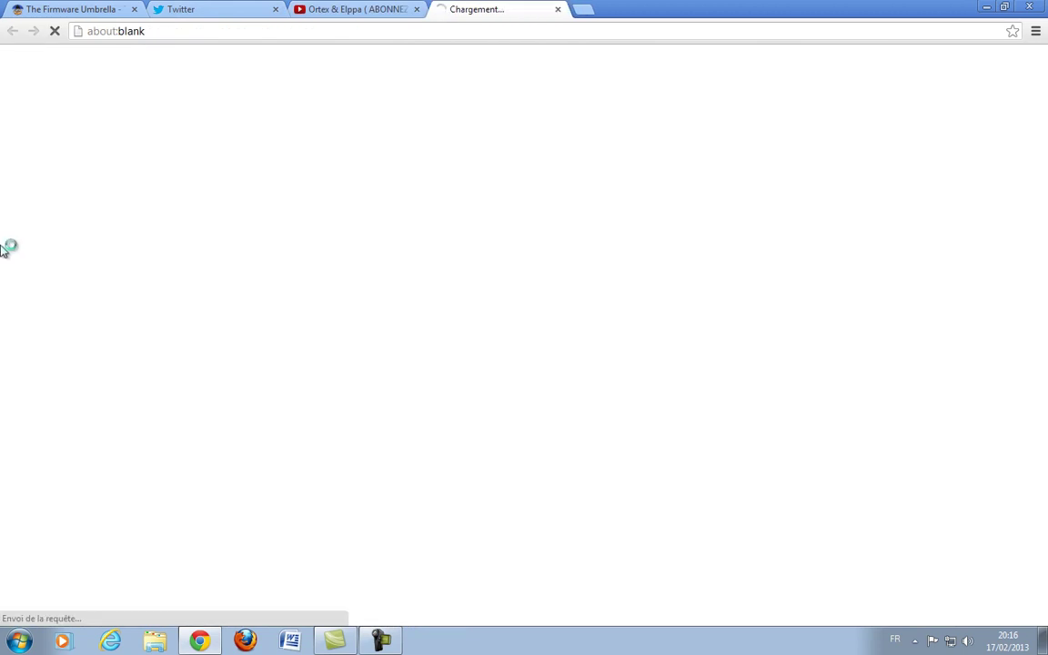
click(320, 9)
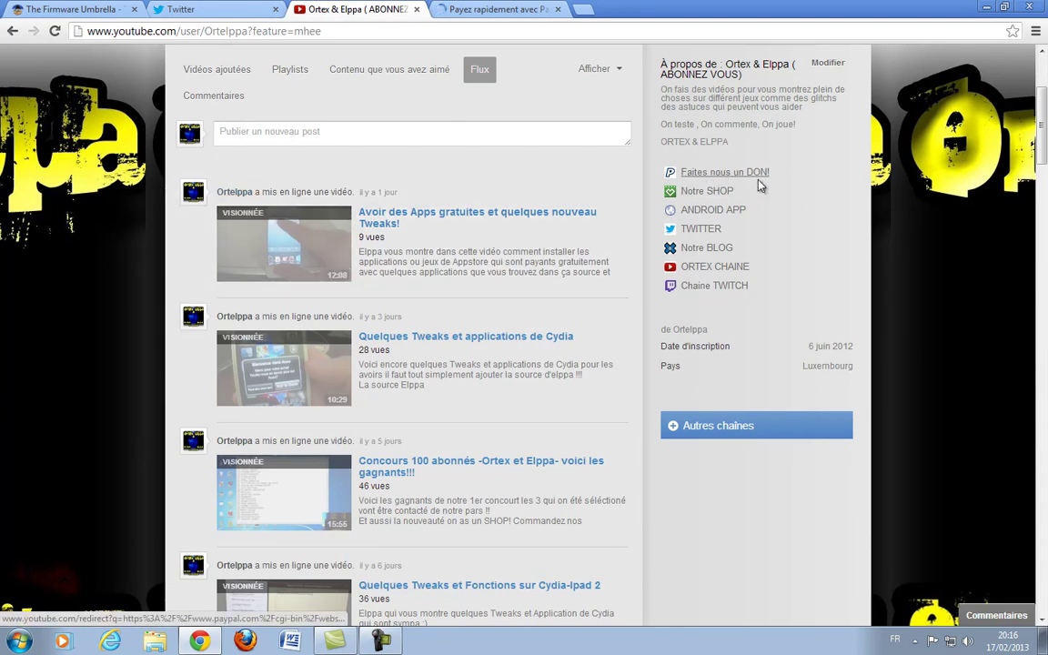
click(710, 175)
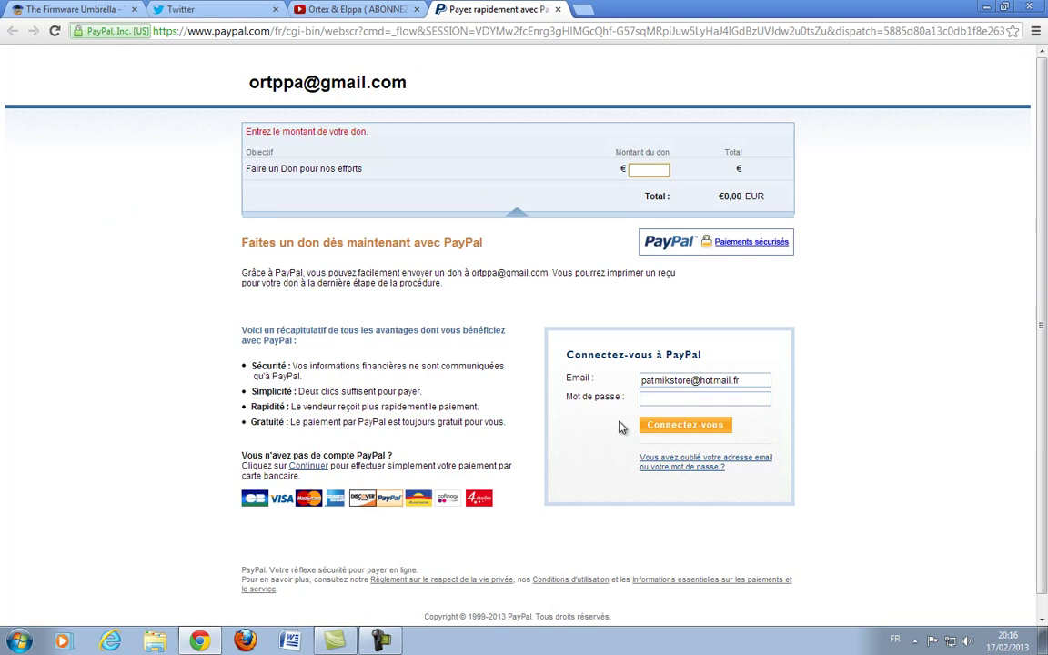
text(1)
click(355, 9)
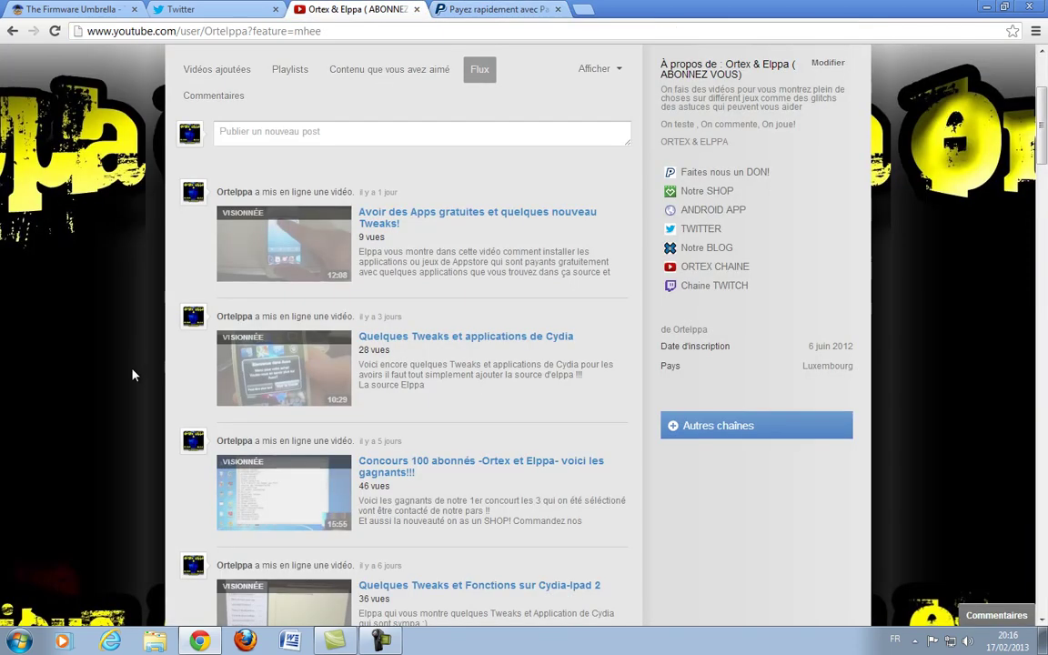
scroll(132, 374, down, 3)
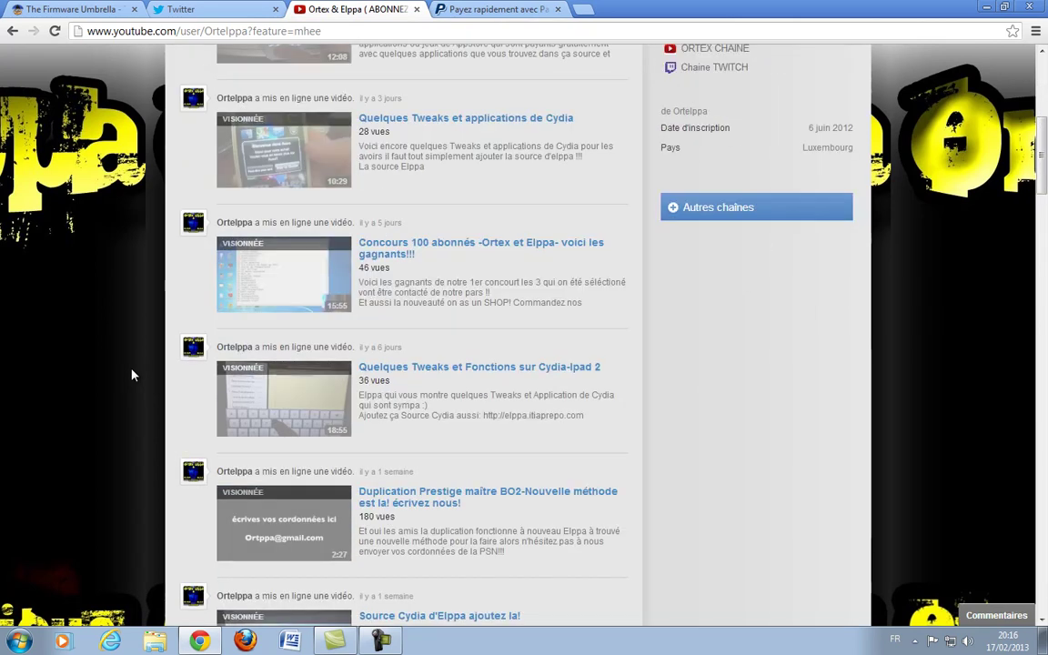